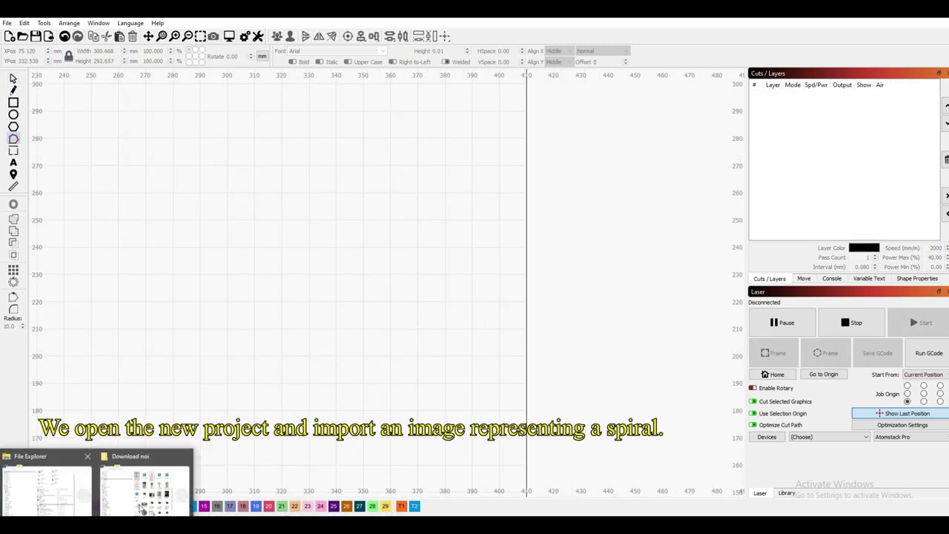
- Import the spiral image Lcd5BKLqi from the Download noi folder into the project
click(143, 505)
drag(537, 439, 187, 353)
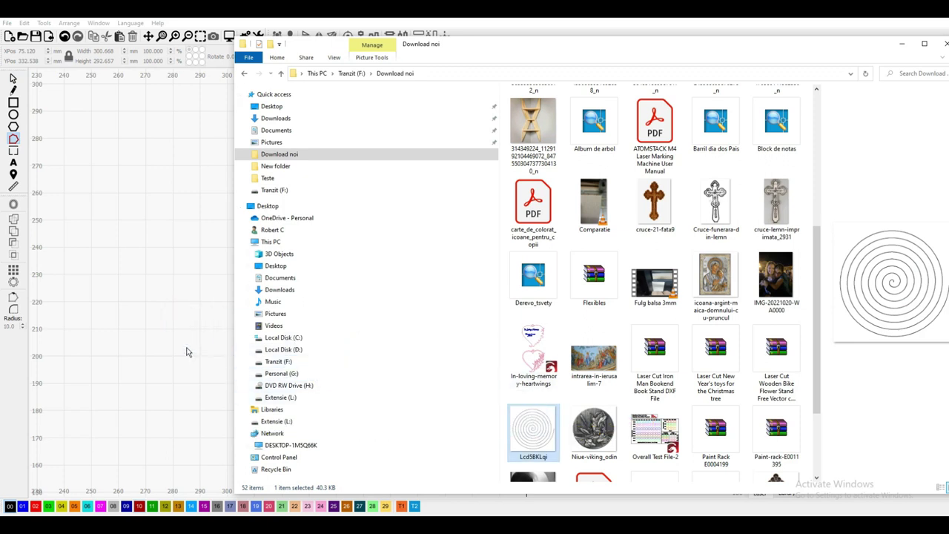
click(902, 45)
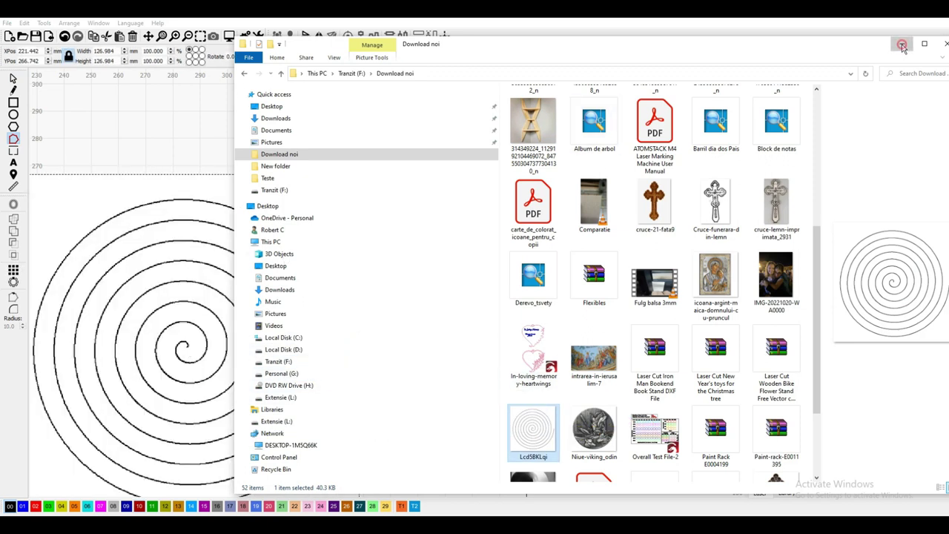
drag(277, 324, 504, 266)
scroll(483, 265, up, 1)
scroll(483, 265, down, 5)
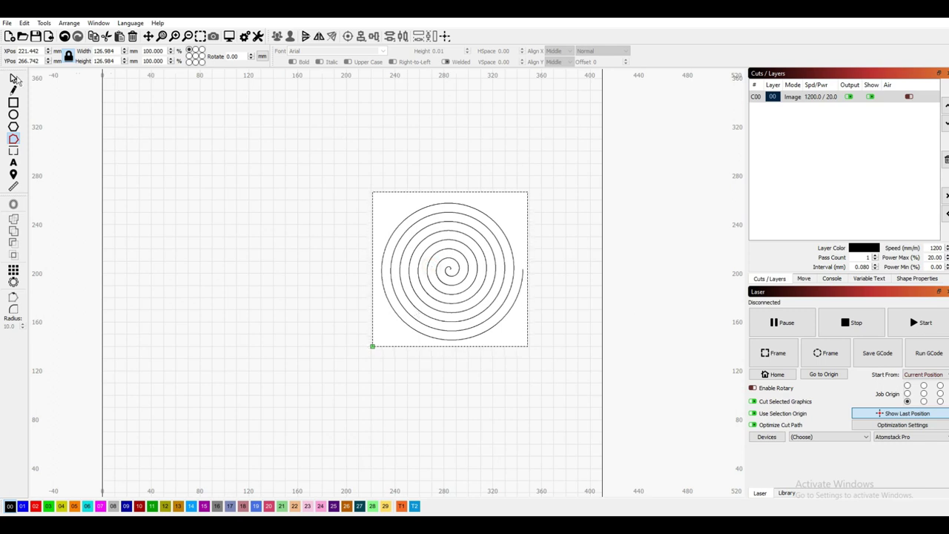
- Enlarge the spiral image to about 327 mm square within the work area
click(13, 78)
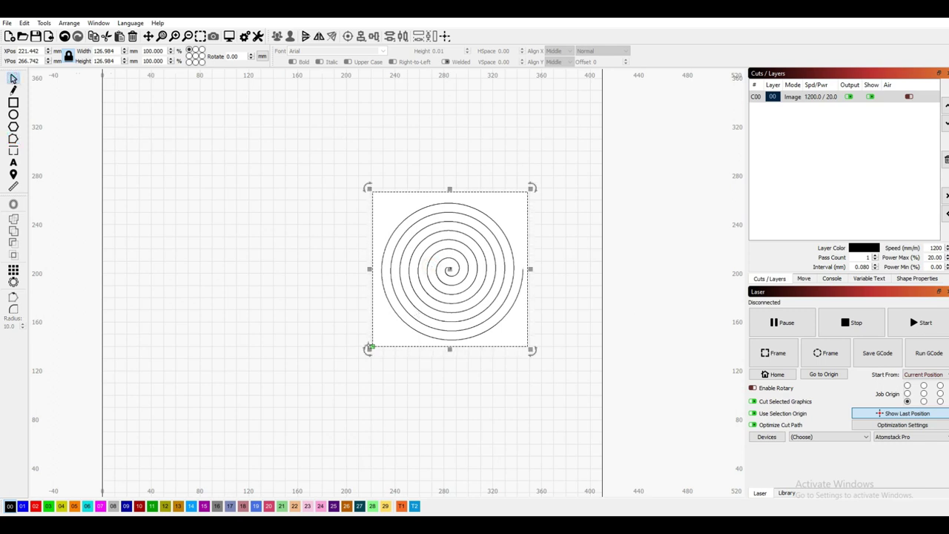
click(326, 374)
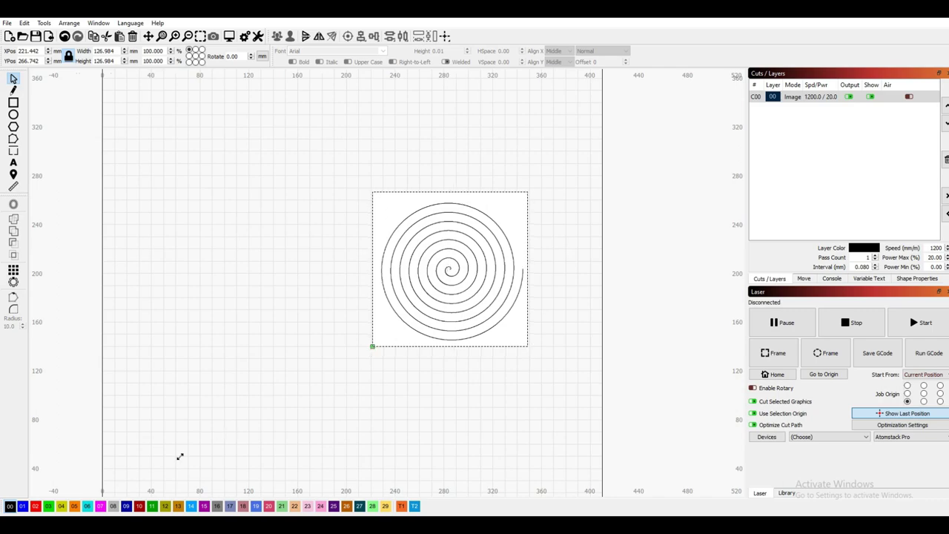
drag(372, 345, 180, 457)
drag(348, 262, 323, 160)
click(497, 430)
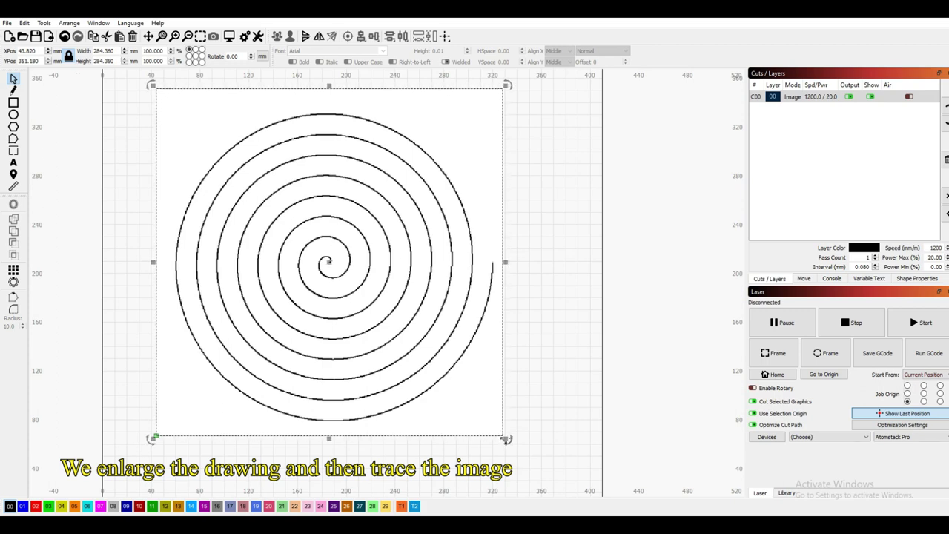
drag(507, 439, 552, 497)
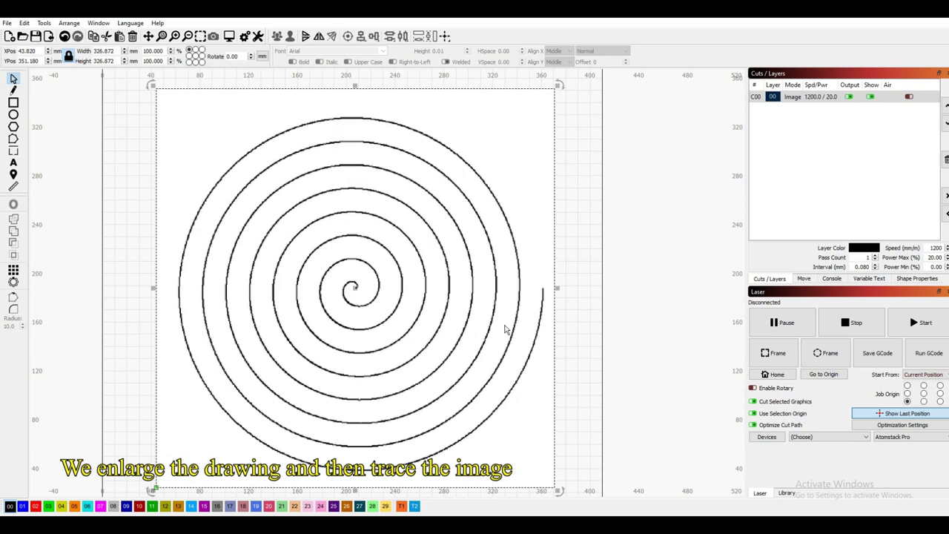
- Trace the spiral image with a threshold of 150, replacing the bitmap with the traced outline
right_click(495, 277)
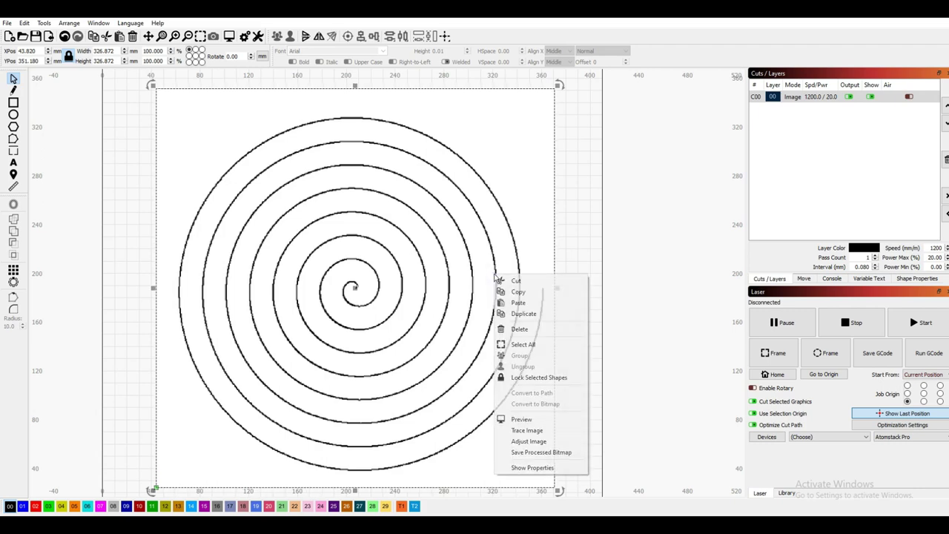
click(528, 431)
scroll(528, 238, up, 10)
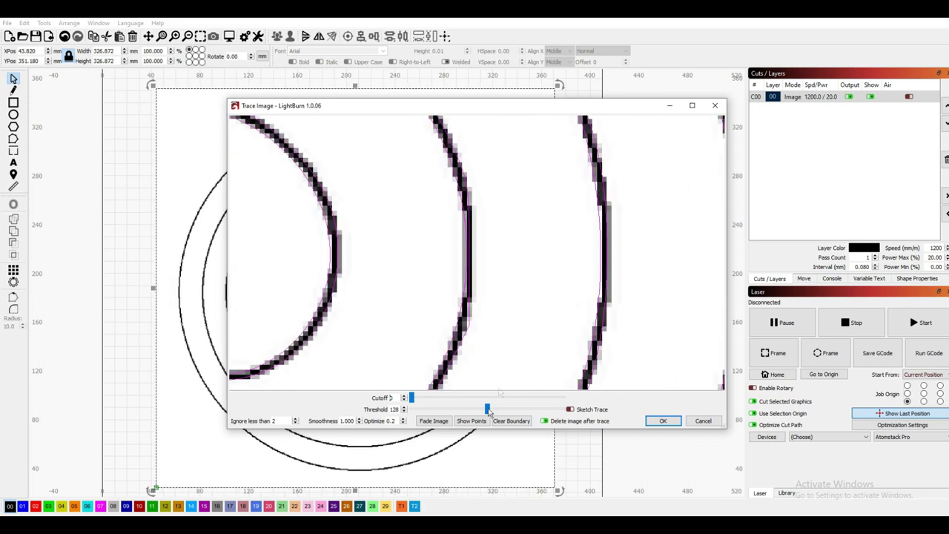
drag(487, 410, 501, 413)
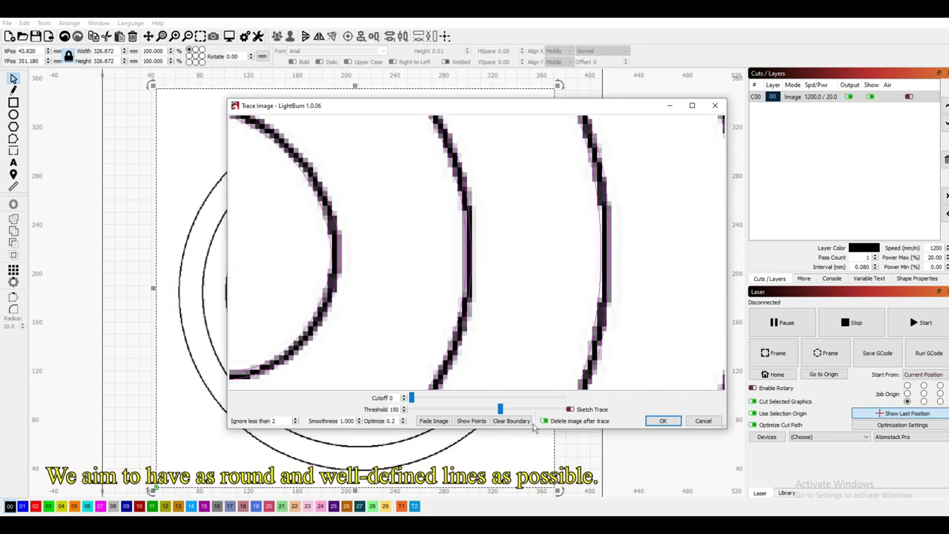
click(663, 421)
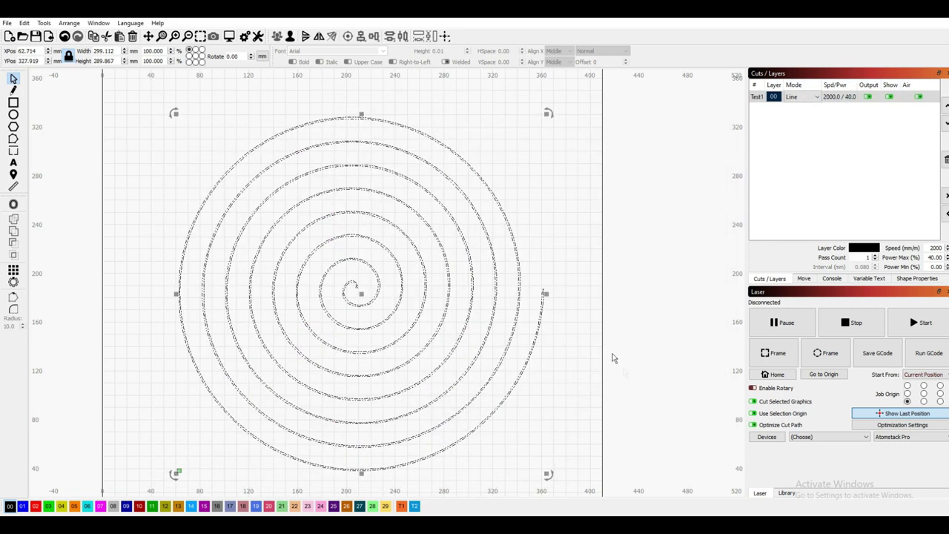
- Ungroup the traced spiral and delete the curve segment that closes its outer end
scroll(594, 306, up, 8)
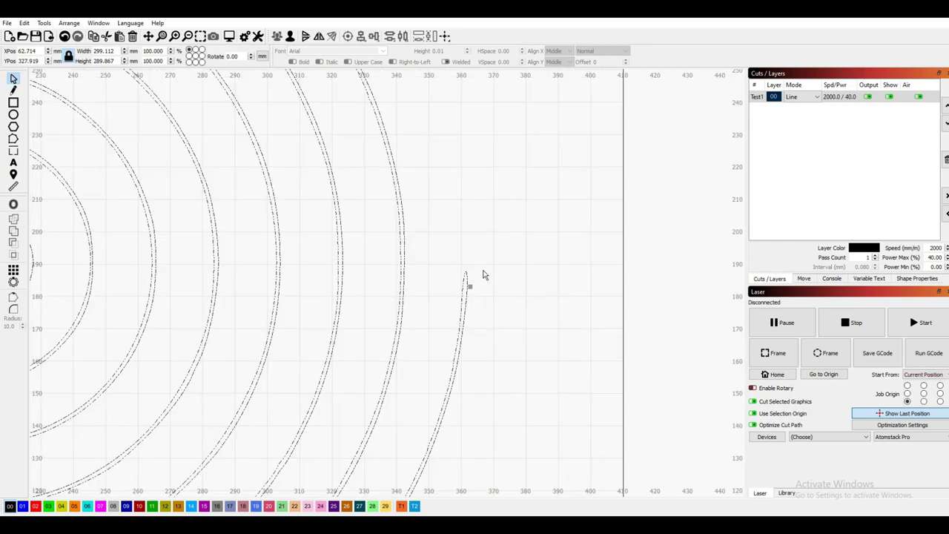
scroll(483, 275, up, 3)
right_click(433, 254)
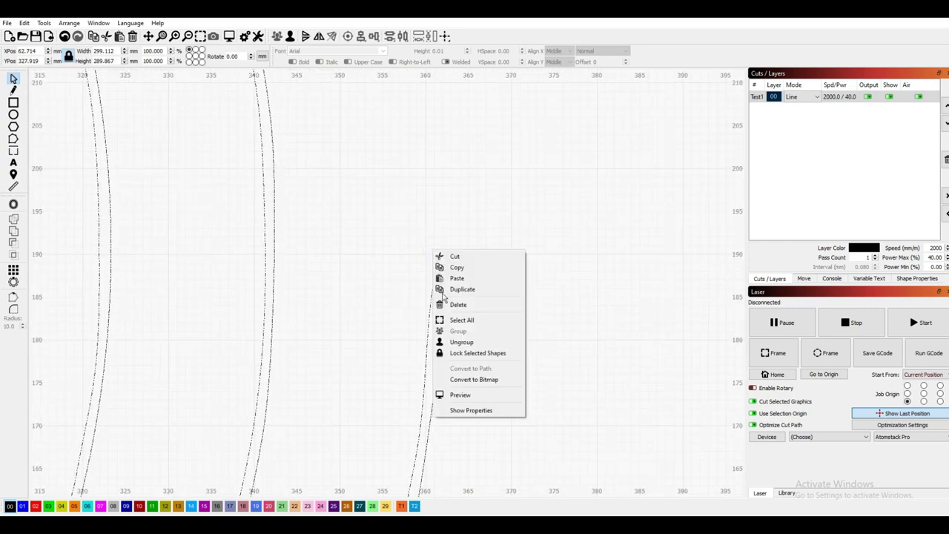
click(456, 340)
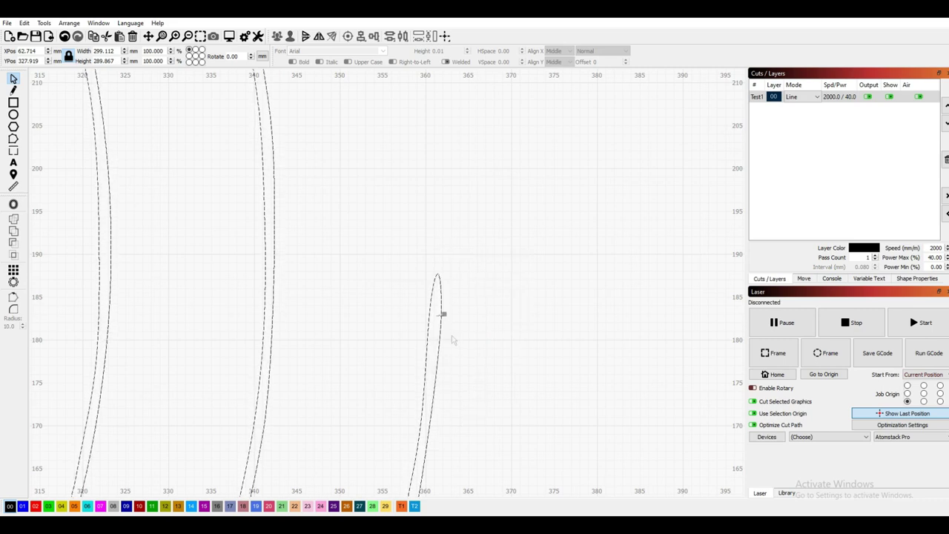
click(14, 139)
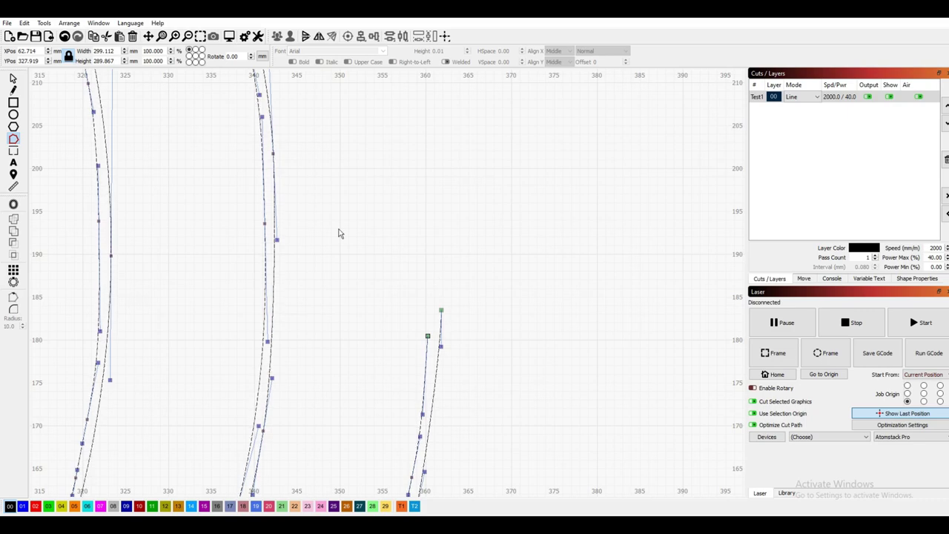
- Delete the curve segment that closes the inner end at the spiral's center
scroll(338, 234, down, 5)
scroll(218, 215, up, 8)
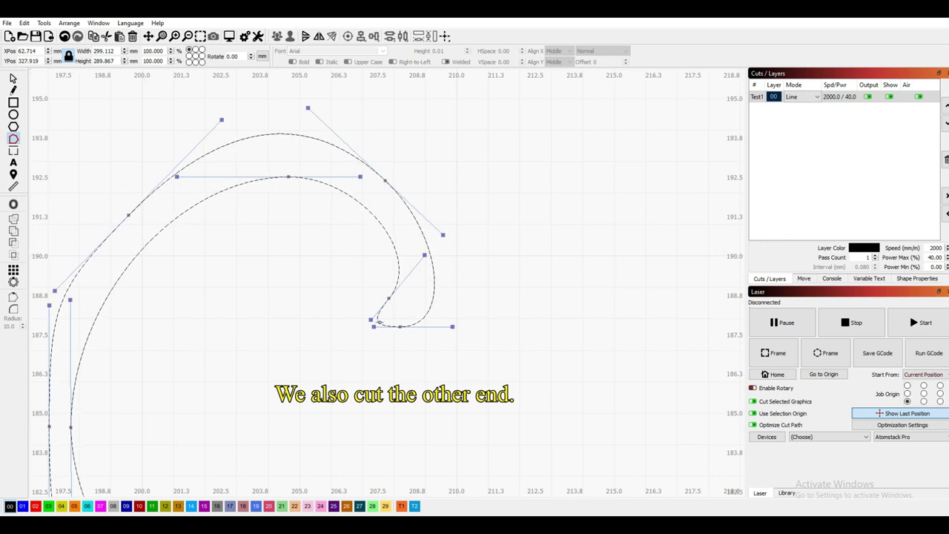
key(d)
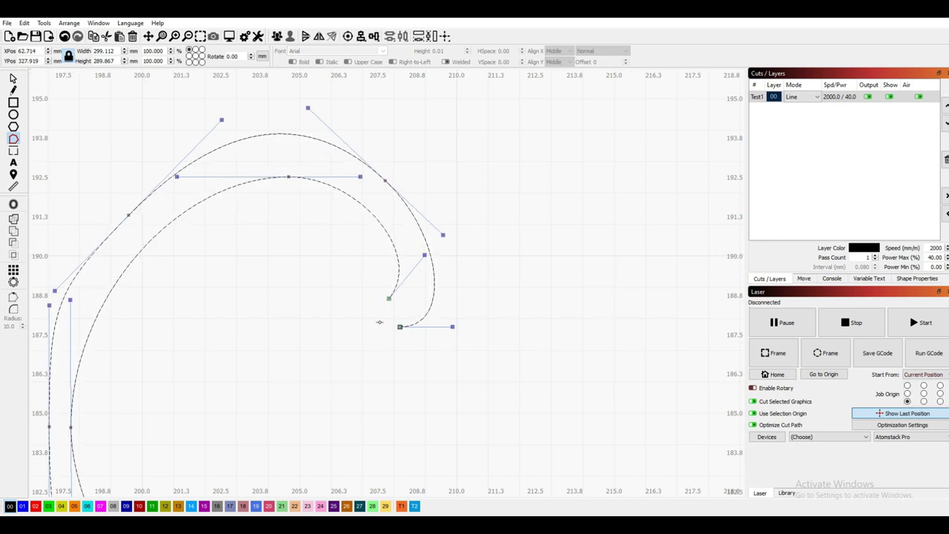
scroll(379, 322, down, 8)
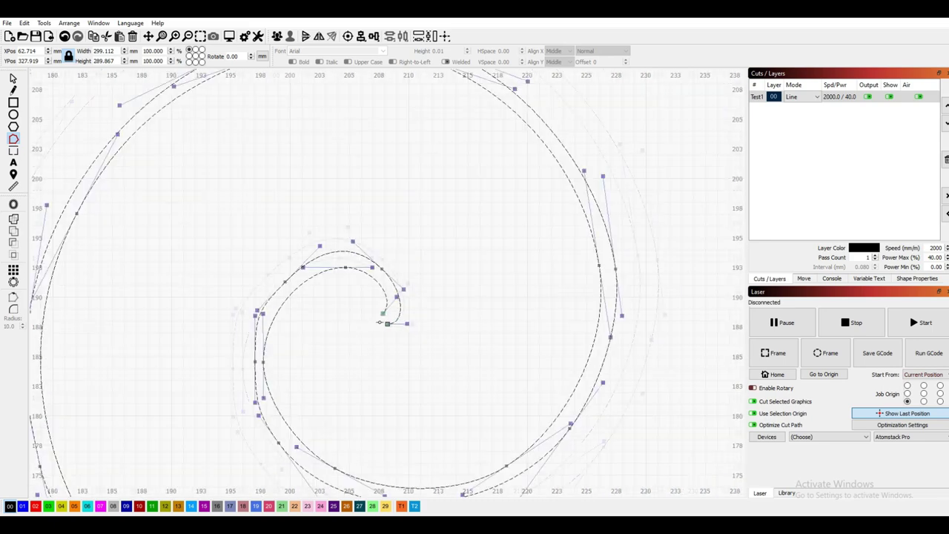
scroll(384, 322, down, 5)
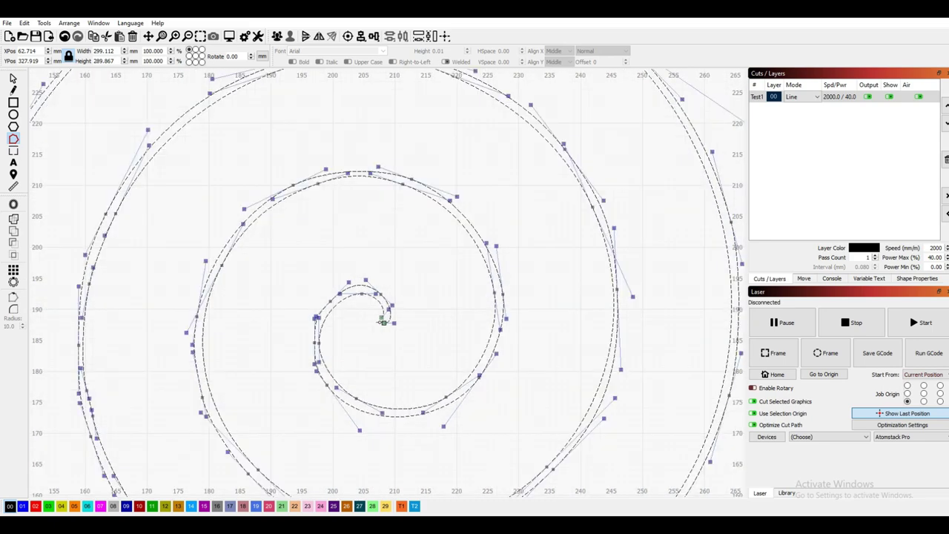
scroll(382, 321, down, 7)
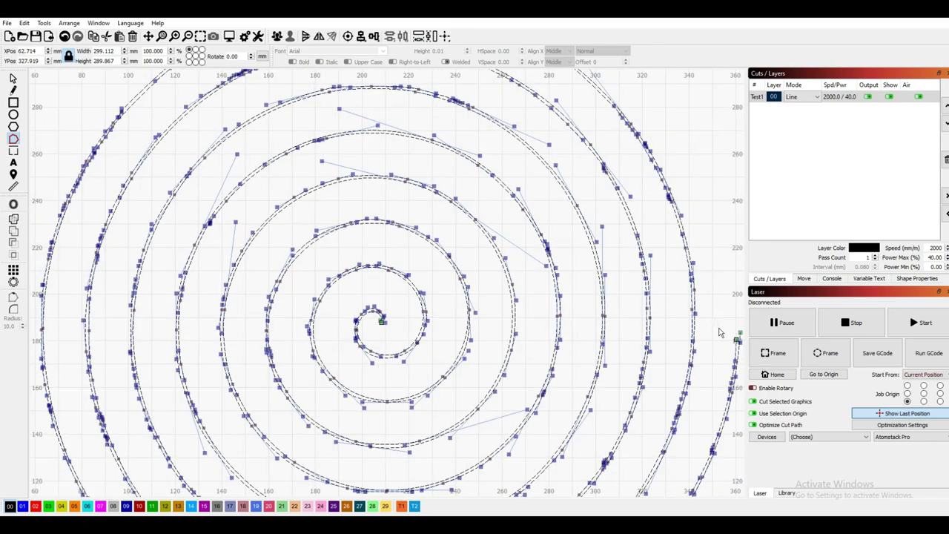
- Display the start points of the open paths and examine the spiral's outer end to decide which line to keep
click(13, 297)
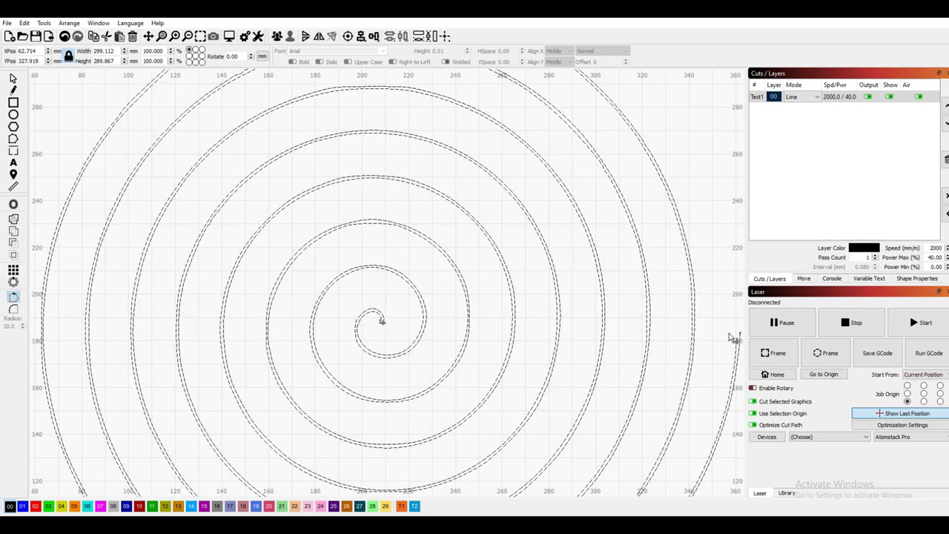
scroll(730, 334, up, 5)
scroll(693, 306, up, 1)
scroll(439, 295, down, 8)
scroll(598, 284, up, 3)
scroll(607, 288, up, 4)
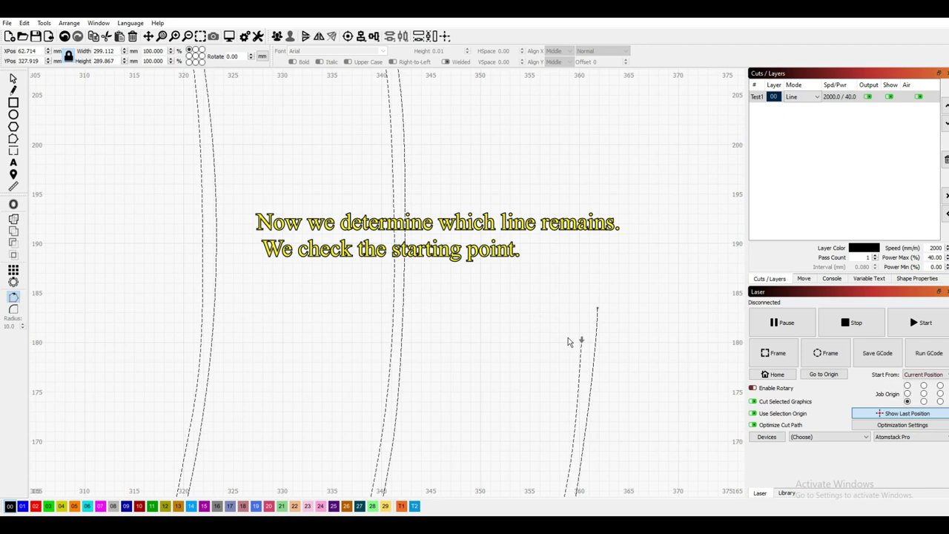
click(13, 205)
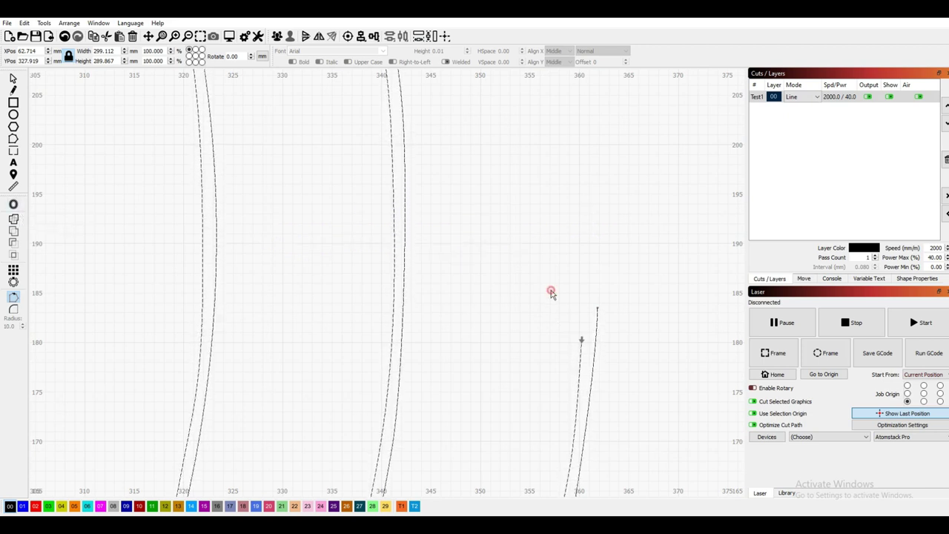
- Delete the outer of the two parallel spiral lines
click(13, 77)
click(577, 322)
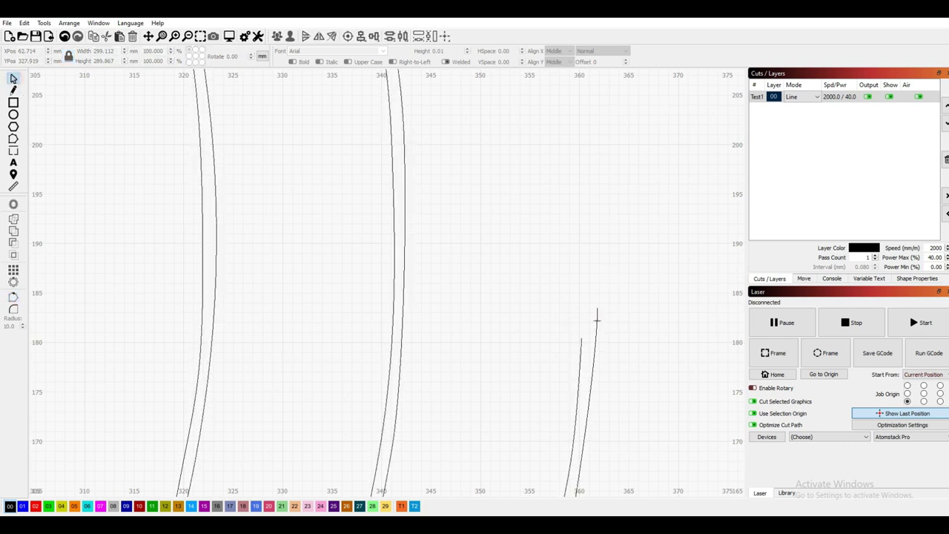
click(598, 316)
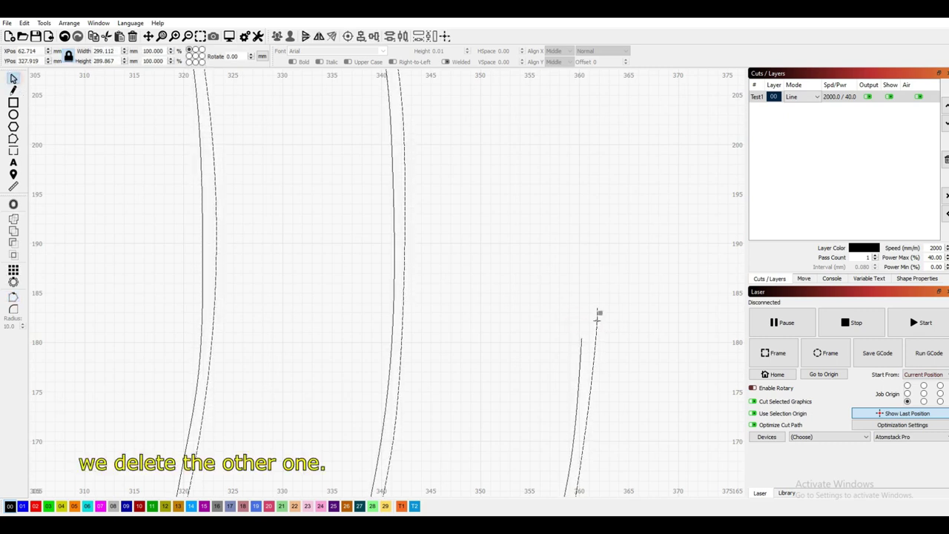
key(Delete)
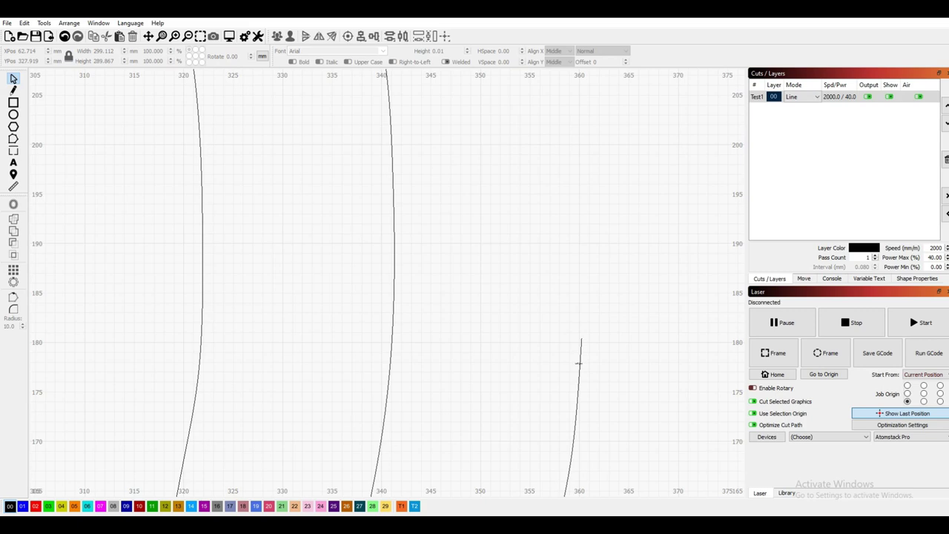
- Rotate the remaining spiral line until its outer end lies on the spiral's upper-left side
click(581, 366)
scroll(583, 329, down, 3)
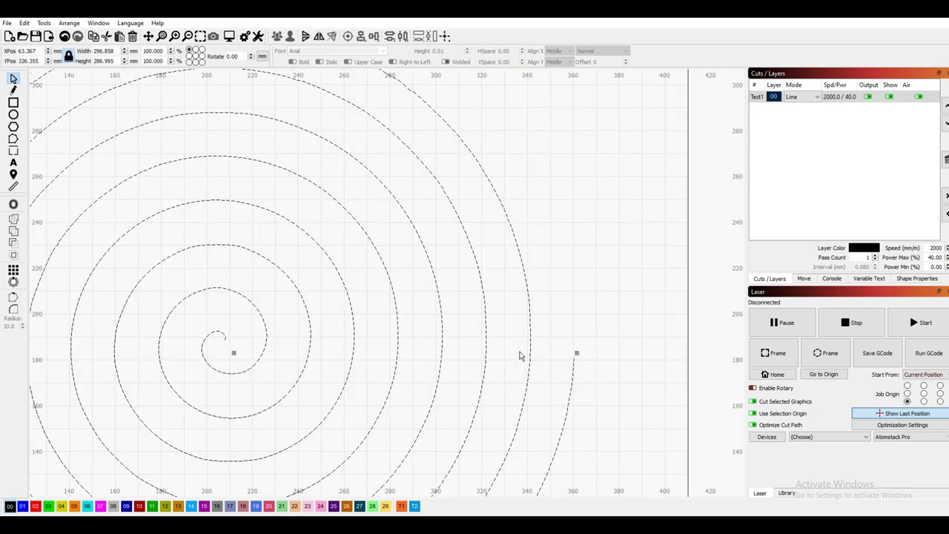
scroll(520, 356, down, 3)
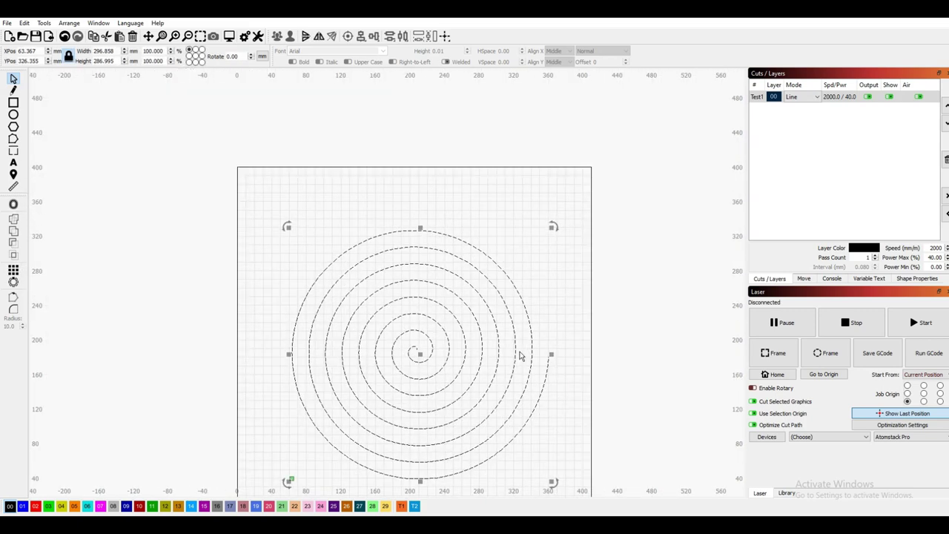
click(555, 225)
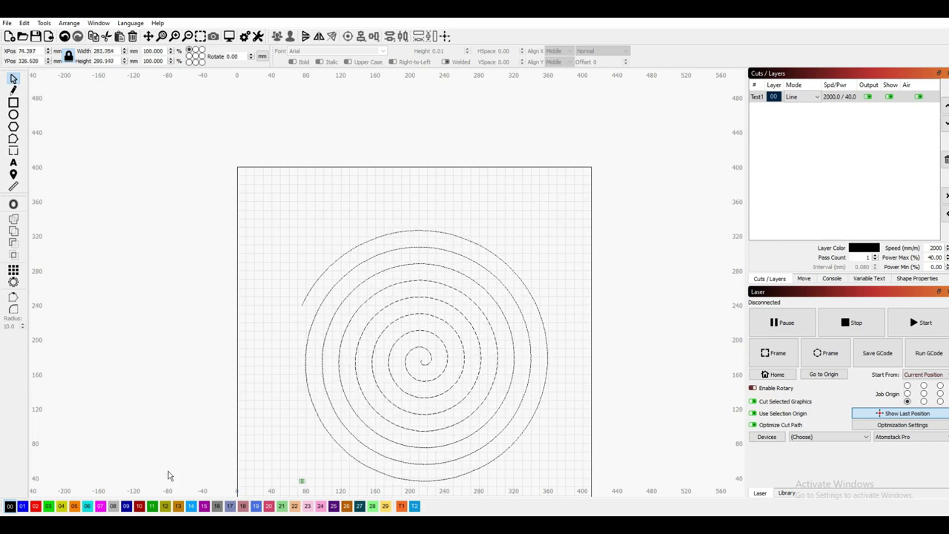
click(461, 377)
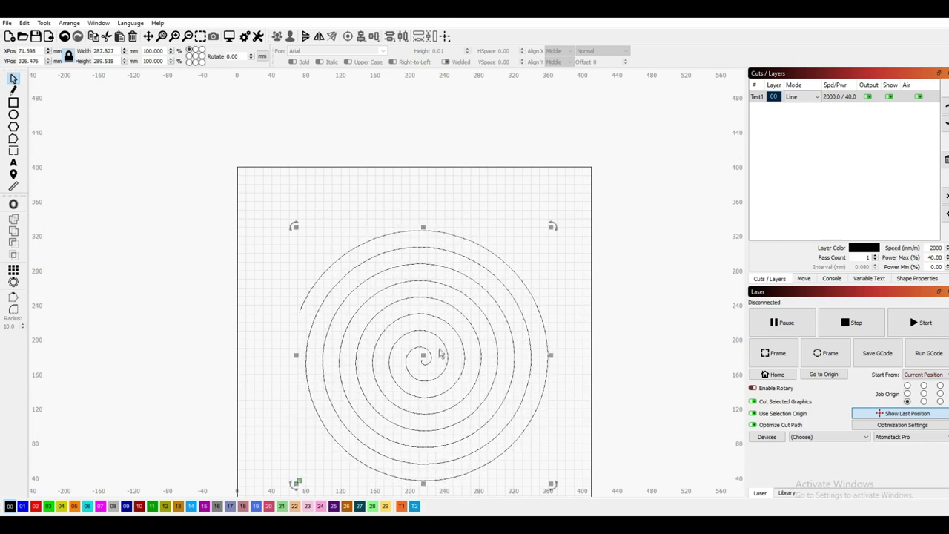
click(554, 299)
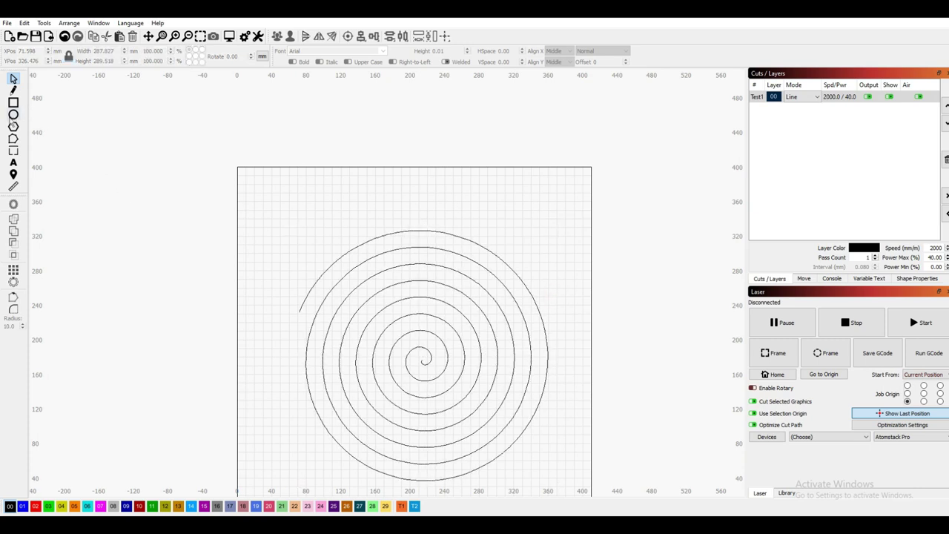
- Draw a circle 370 mm in diameter and center it on the work area
click(13, 115)
drag(297, 227, 597, 522)
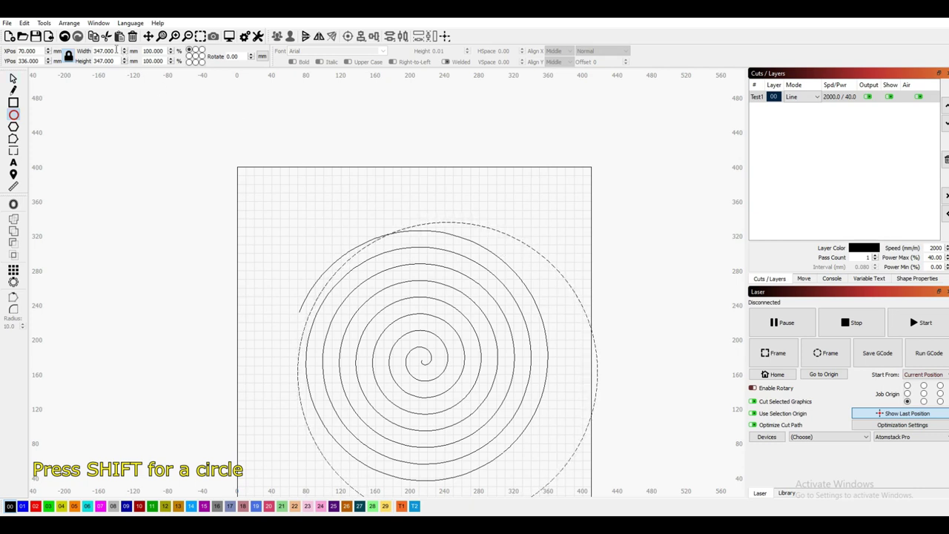
drag(100, 47, 98, 47)
text(370)
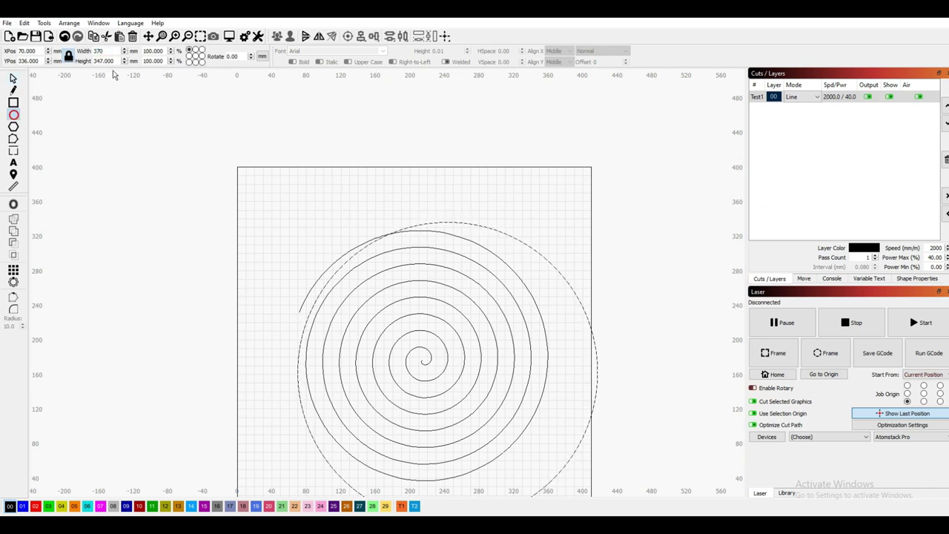
key(Return)
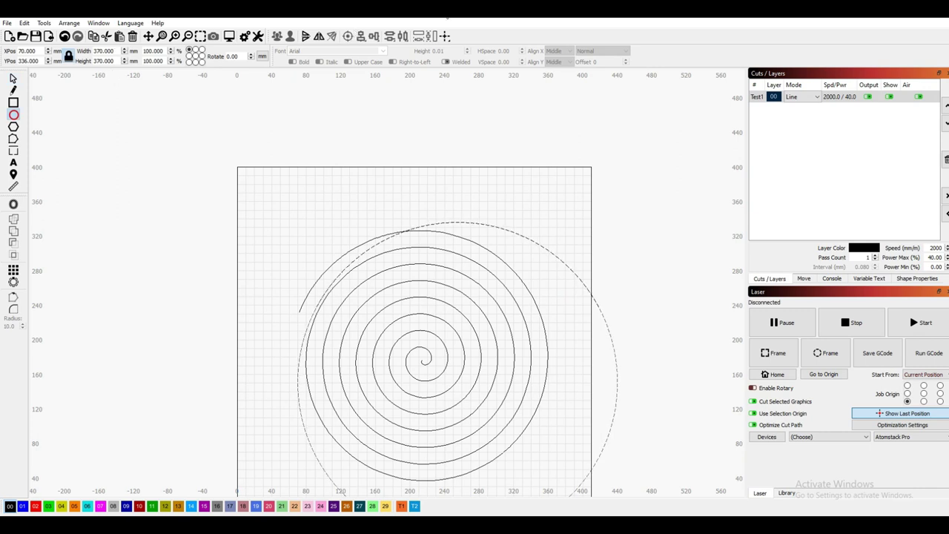
click(446, 36)
click(474, 44)
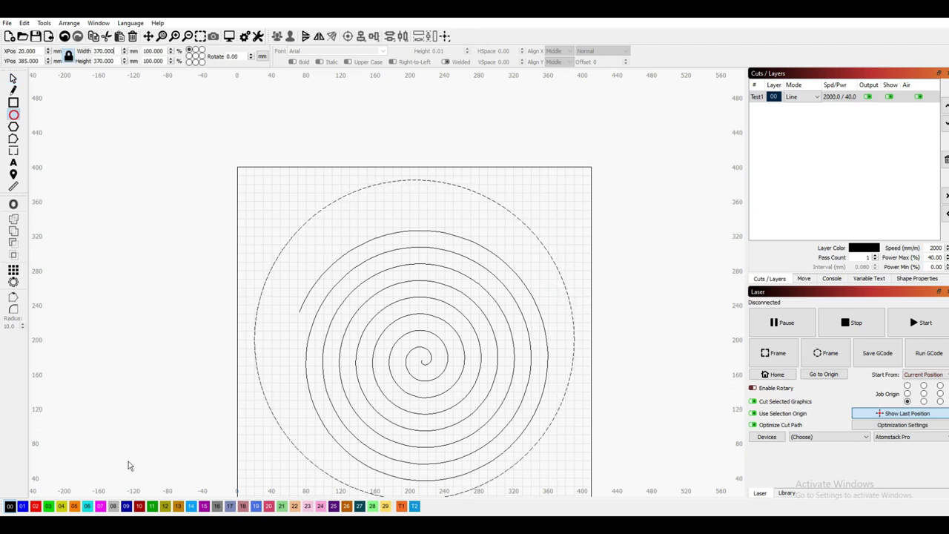
- Assign the 370 mm circle to layer 02, and draw a 110 mm diameter circle centered on the page
click(35, 507)
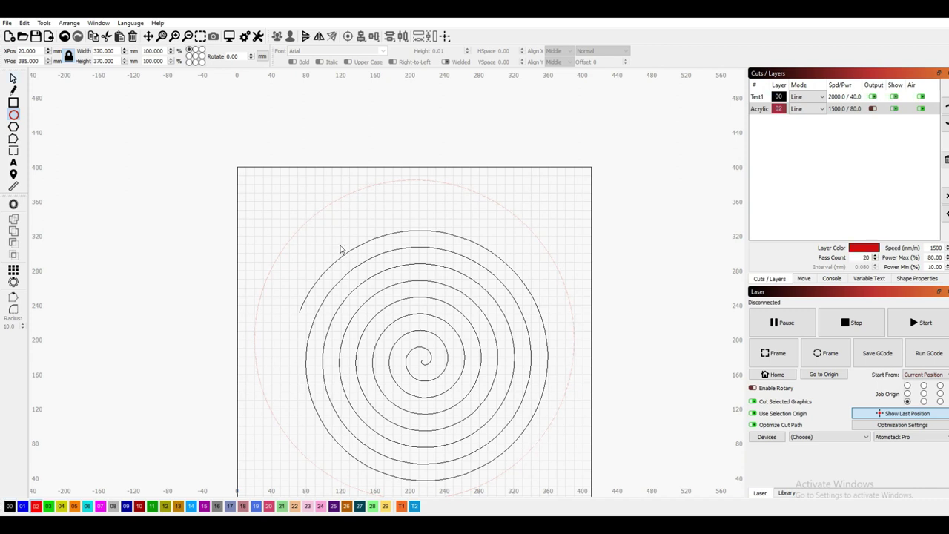
drag(340, 244, 429, 319)
text(110)
key(Return)
click(446, 35)
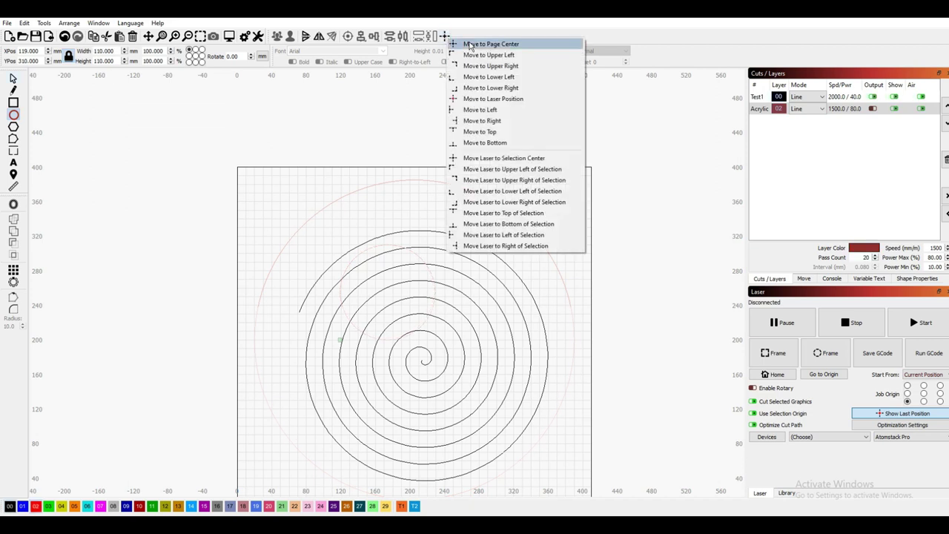
click(462, 44)
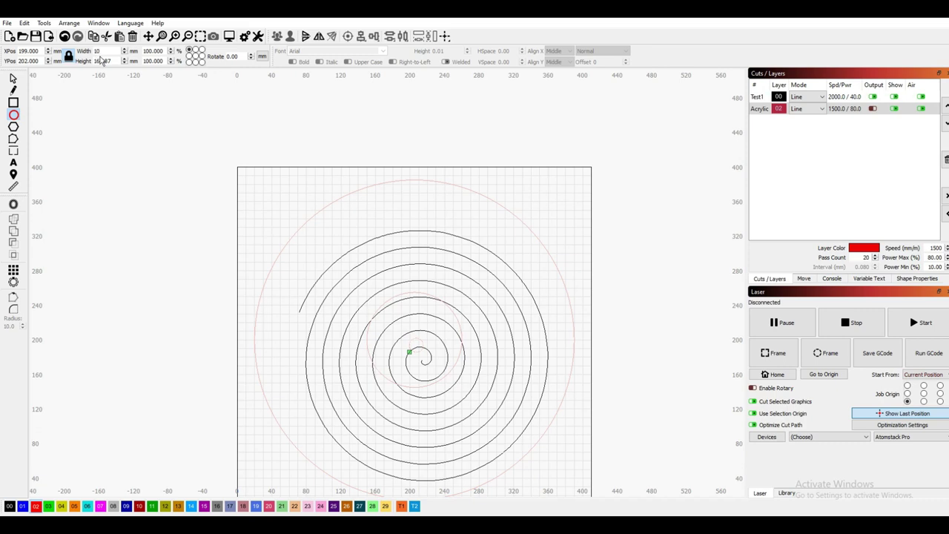
- Draw a small circle near the work area's center with a diameter of 10 mm and clear the selection
key(Return)
scroll(378, 292, up, 1)
scroll(378, 292, up, 1)
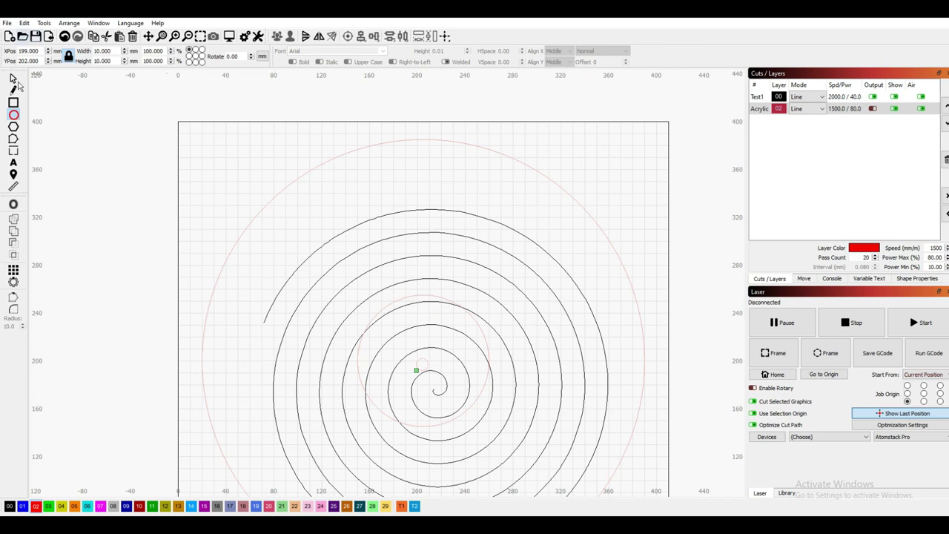
click(13, 78)
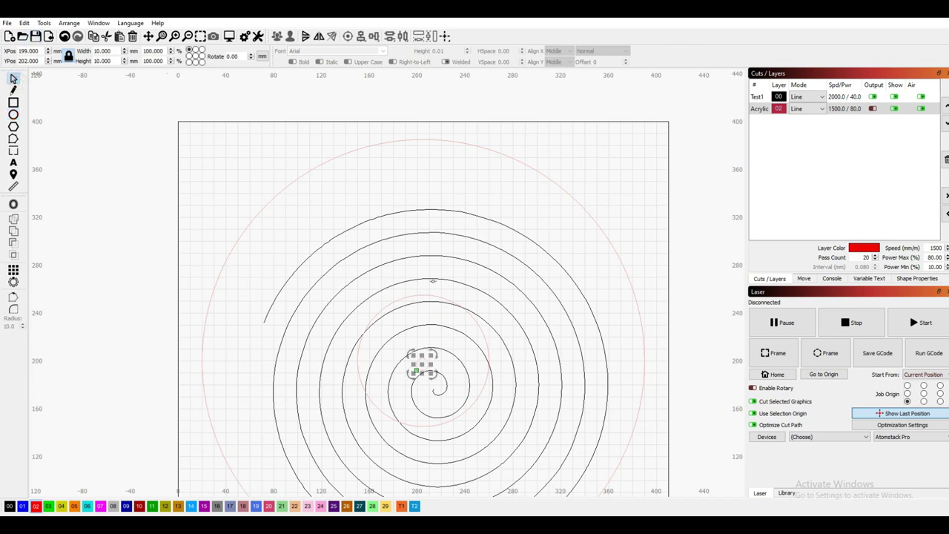
key(Escape)
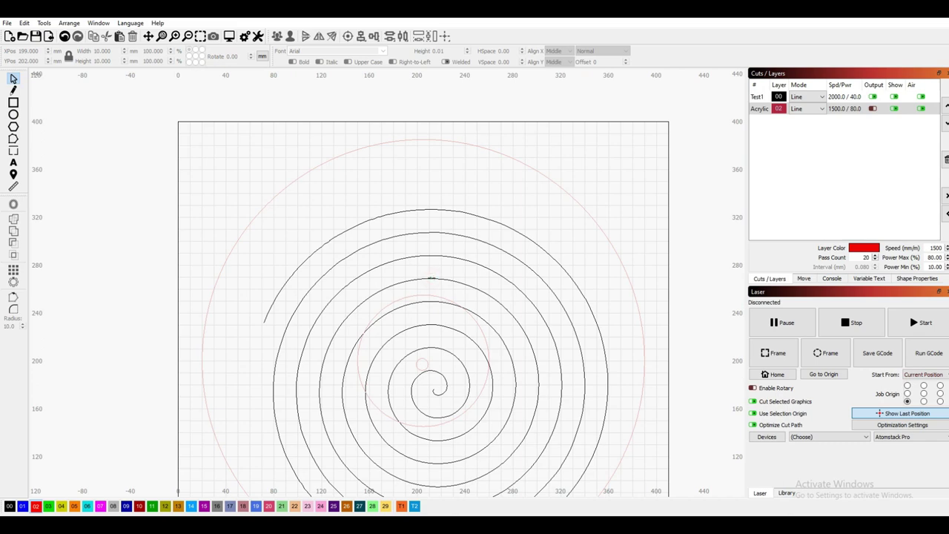
- Scale the spiral to about 333 by 340 mm so it fills the area inside the 370 mm circle
scroll(428, 278, up, 5)
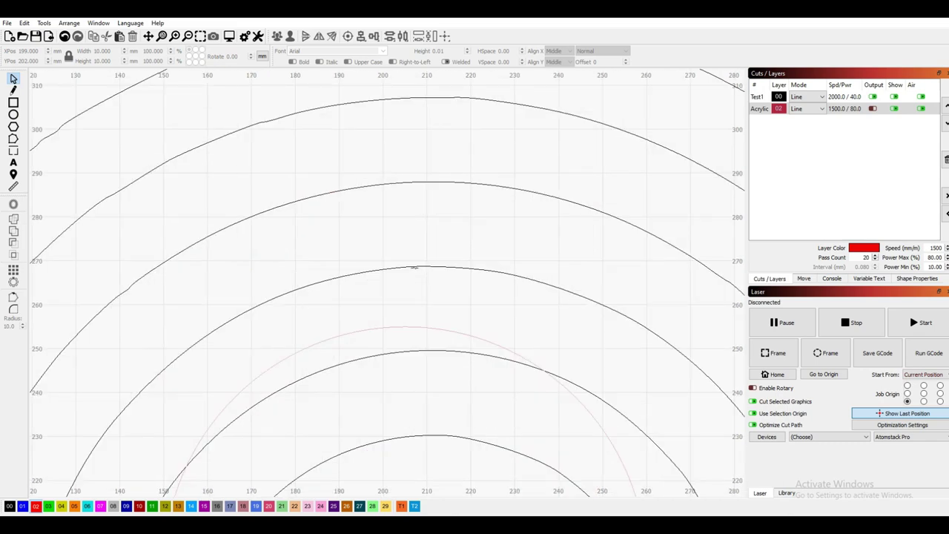
click(419, 266)
scroll(425, 267, down, 5)
scroll(414, 265, down, 3)
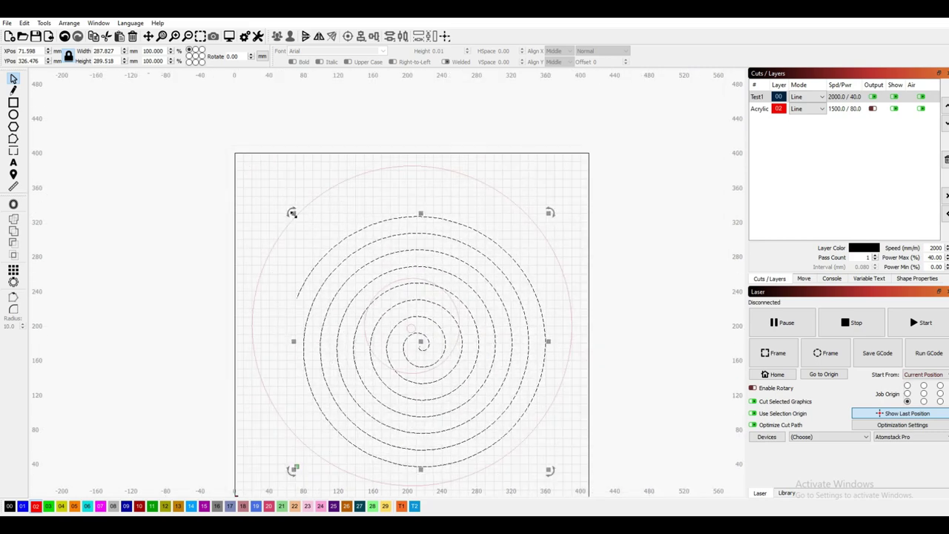
drag(292, 214, 273, 185)
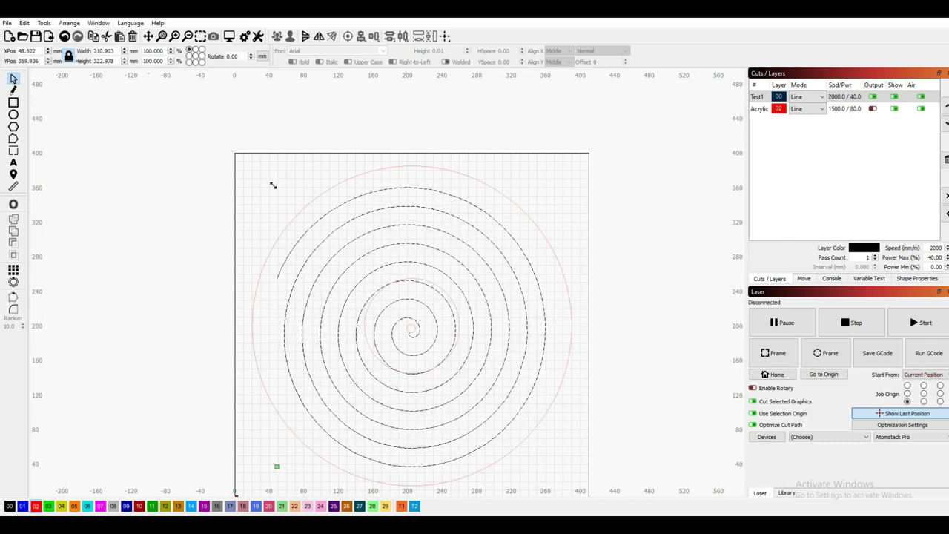
drag(273, 185, 256, 172)
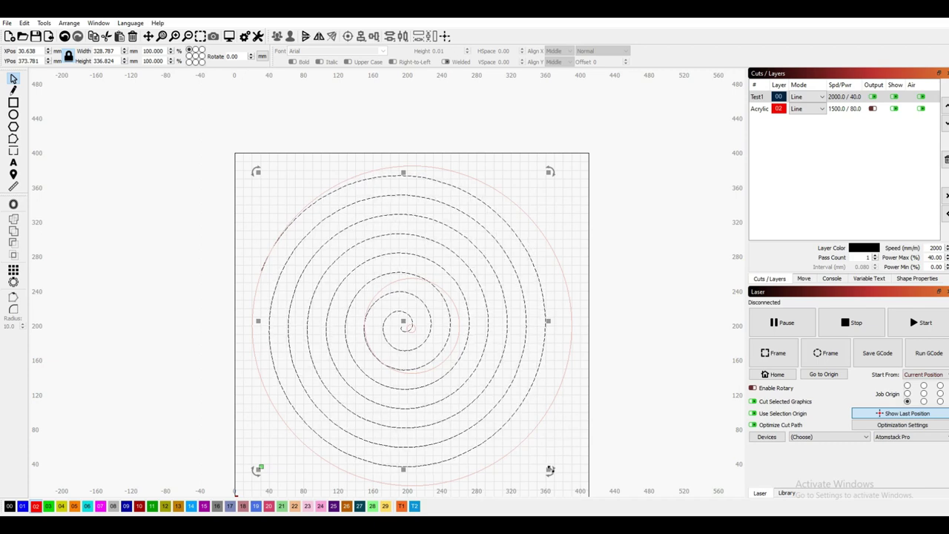
drag(550, 470, 561, 477)
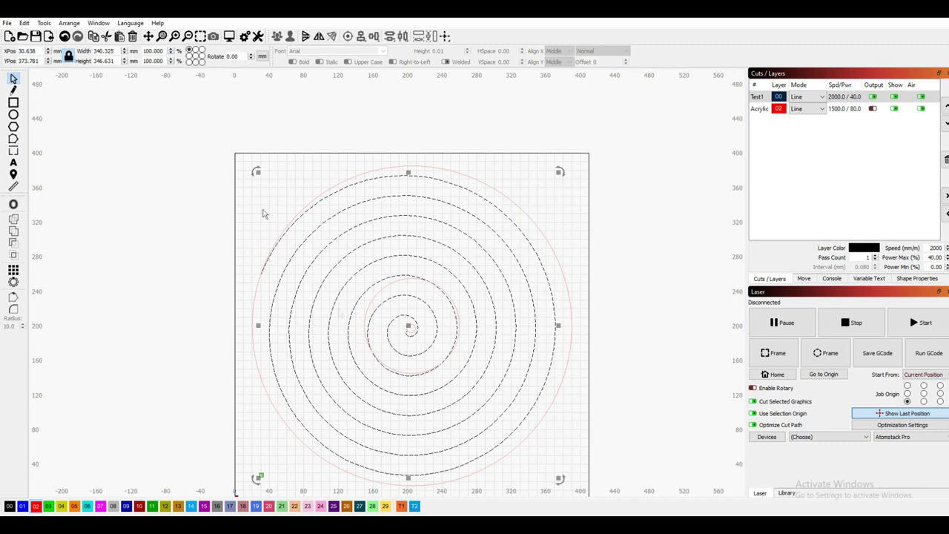
drag(257, 172, 262, 178)
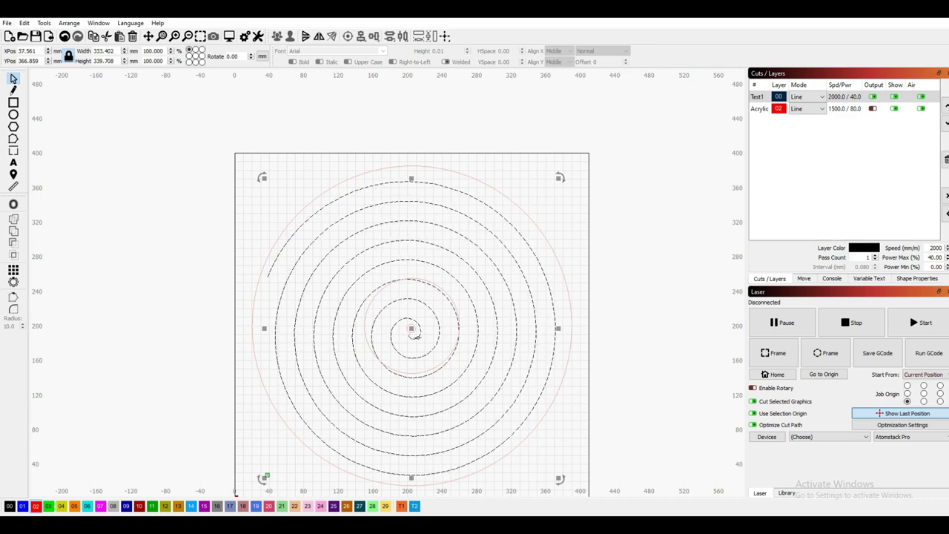
- Shift the spiral slightly to center it within the circles, and check its fit against the 110 mm circle
key(Escape)
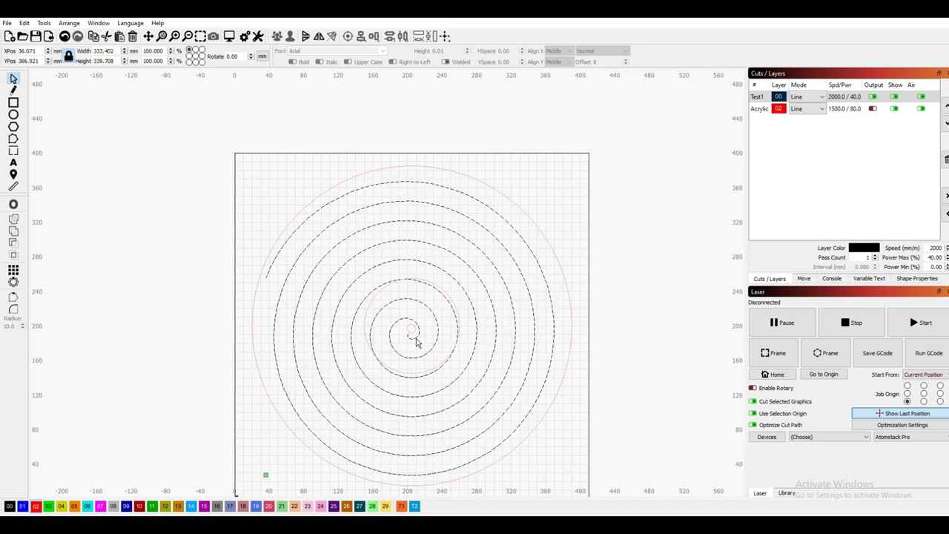
click(416, 341)
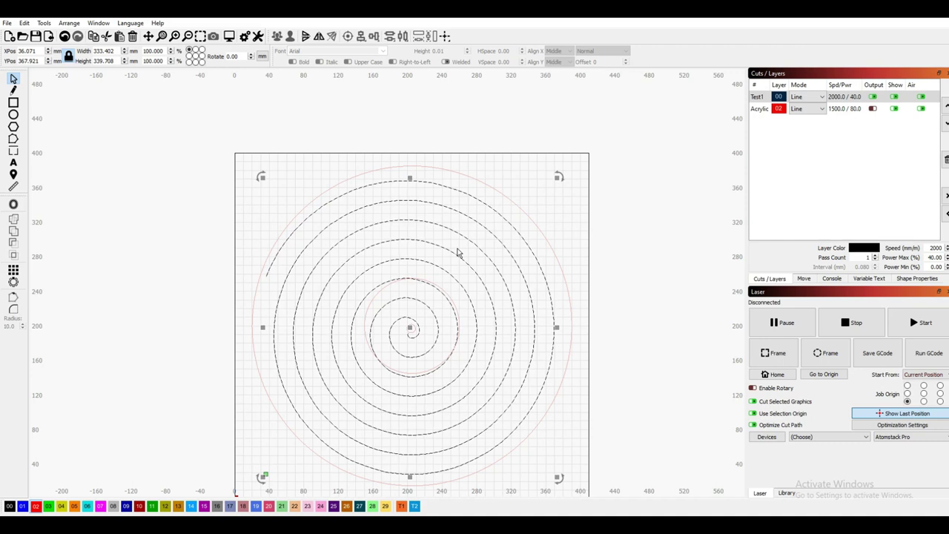
scroll(402, 295, up, 4)
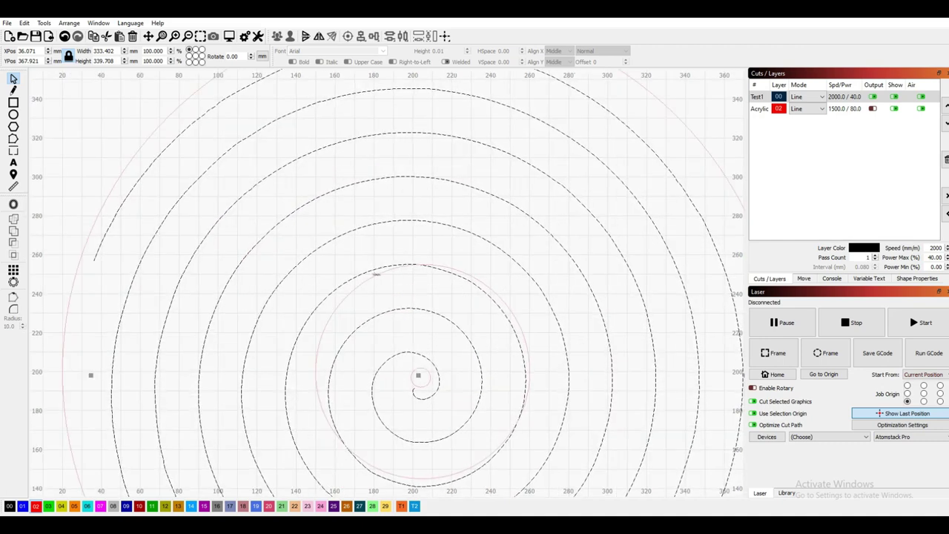
click(376, 274)
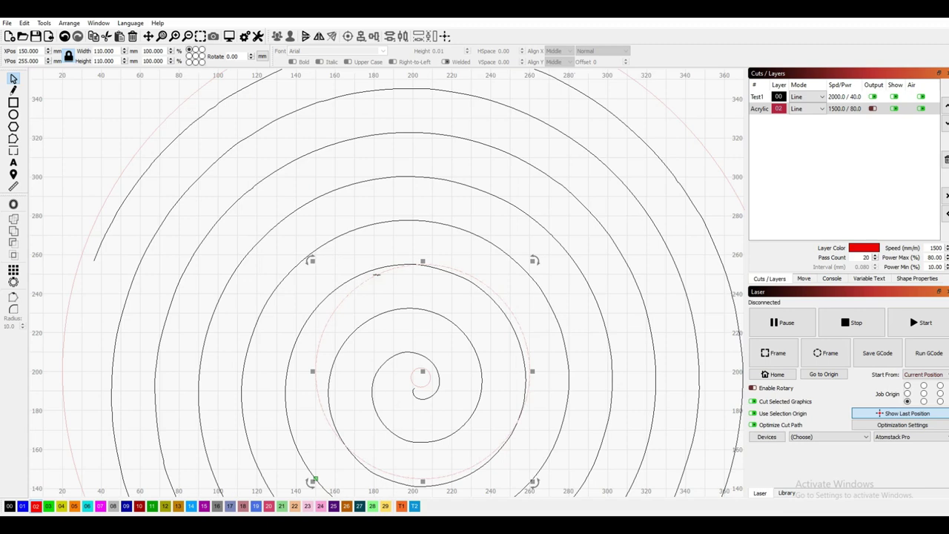
scroll(376, 274, down, 1)
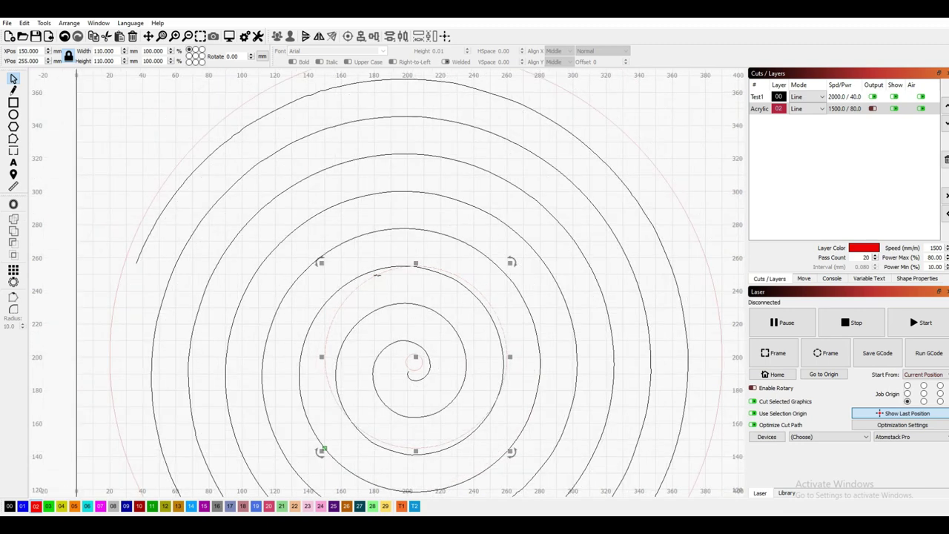
scroll(376, 274, down, 2)
click(386, 288)
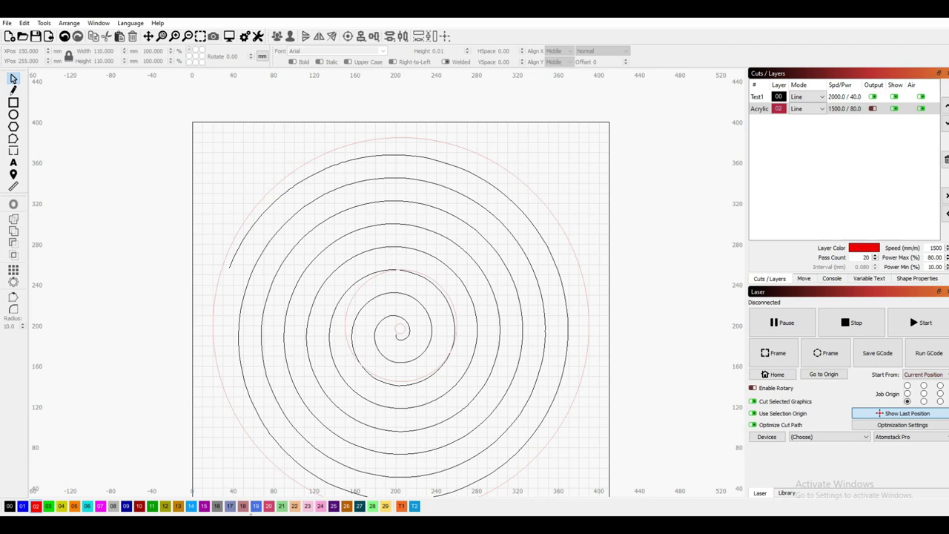
- Switch to the browser and copy the complete Hey Jude lyrics from the Google search results
click(240, 500)
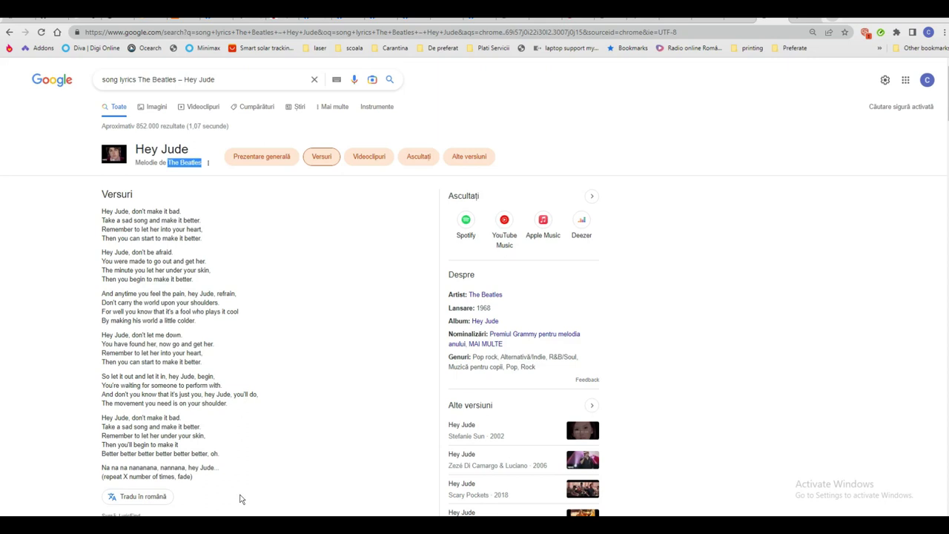
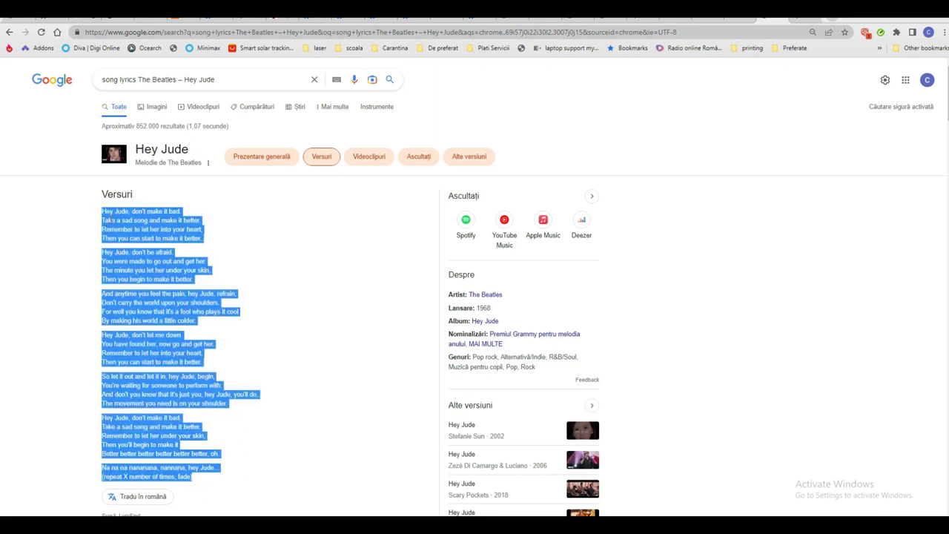
right_click(134, 212)
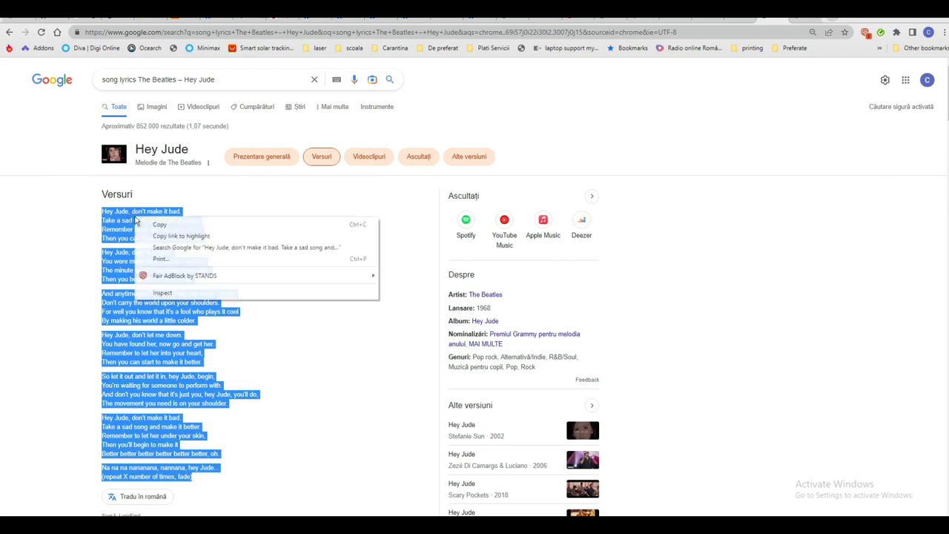
click(162, 229)
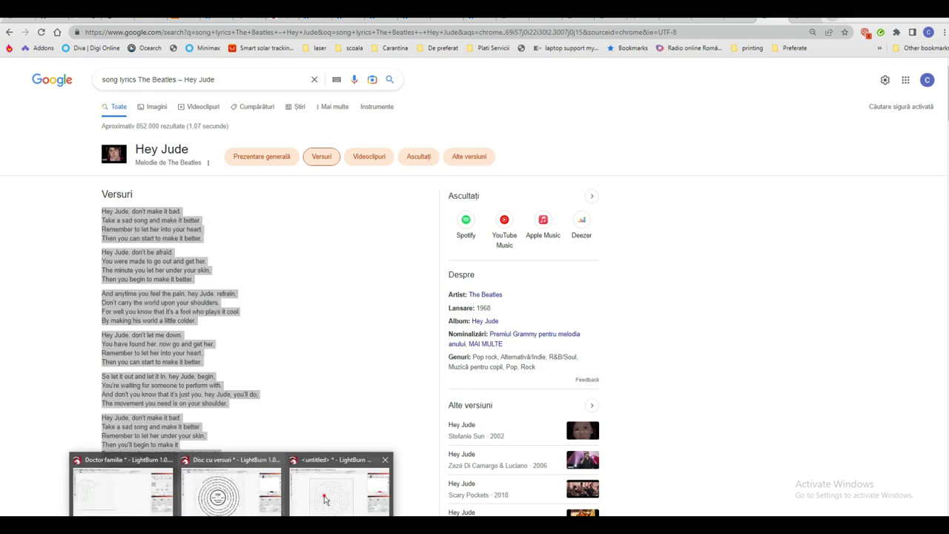
- Switch back to the untitled LightBurn project and place the copied lyrics as Arial text with a height of 7.51 mm
click(340, 486)
click(13, 163)
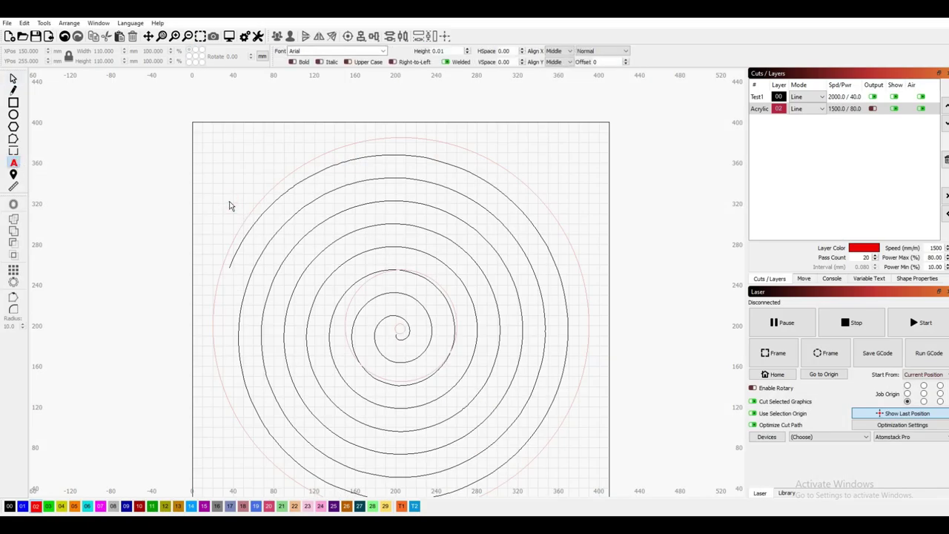
click(467, 48)
key(ctrl+v)
click(230, 203)
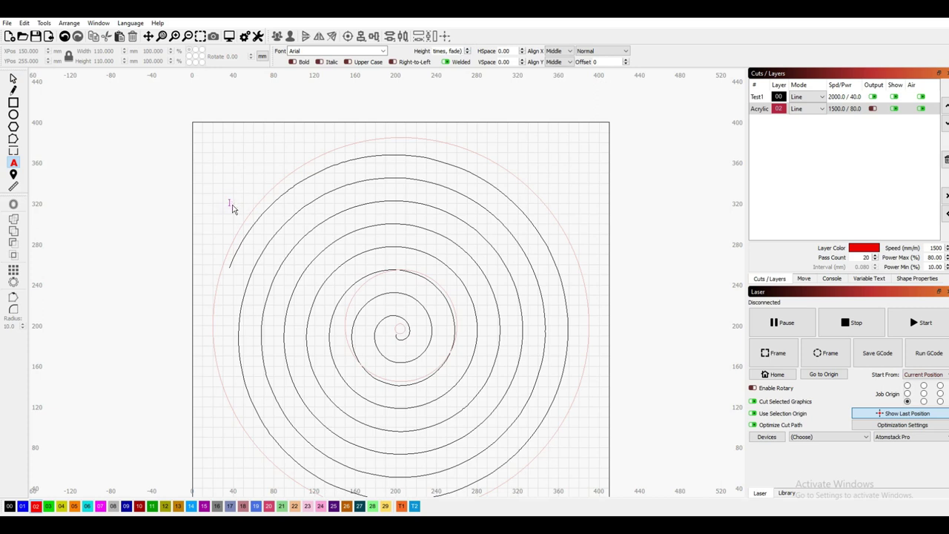
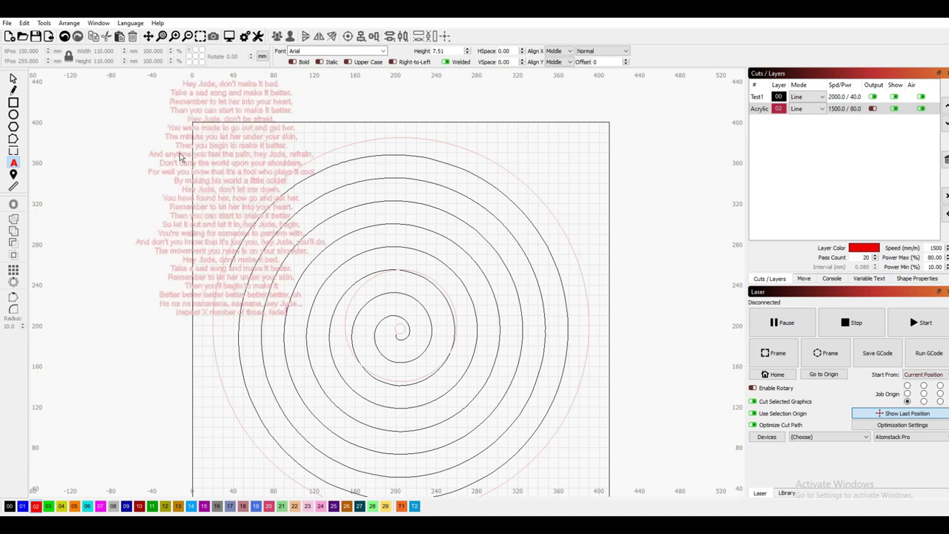
- Assign the lyrics text to layer 00 and move it over the middle of the spiral
click(9, 506)
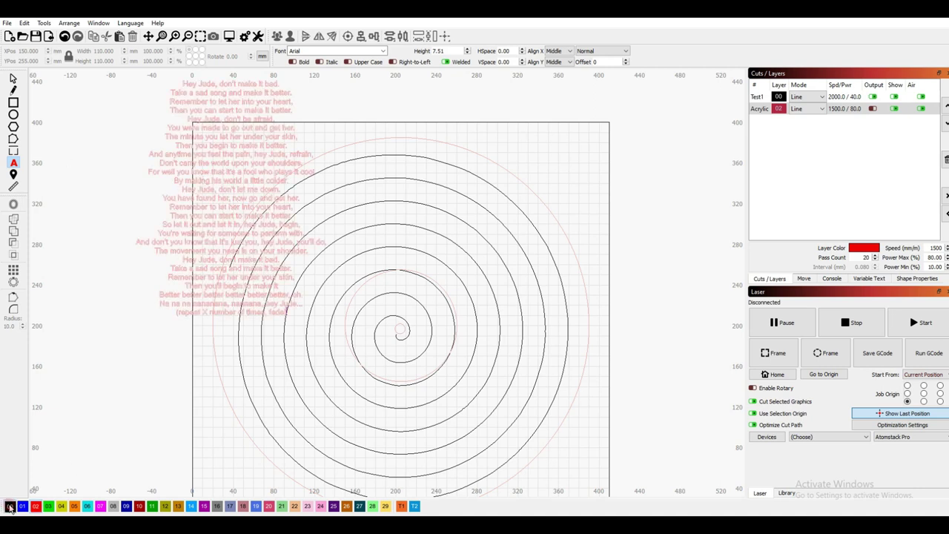
click(189, 276)
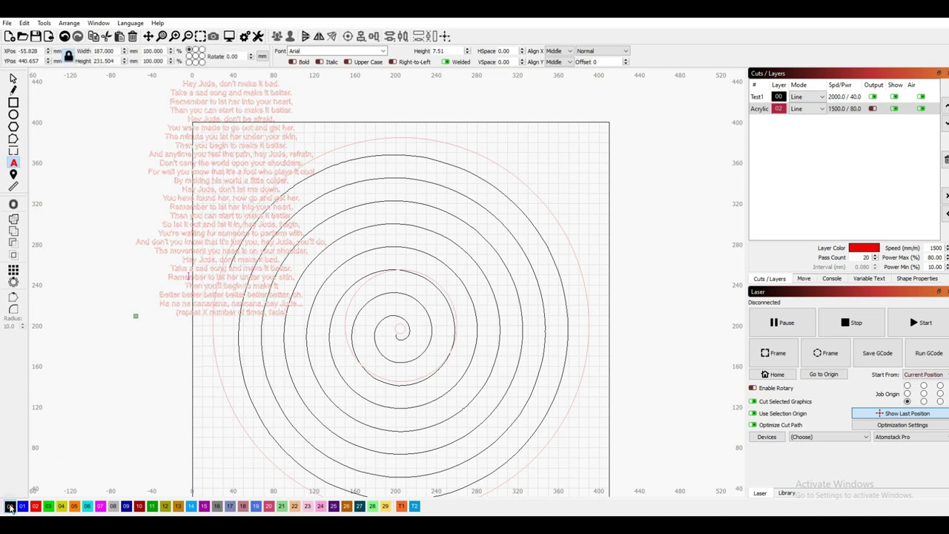
click(11, 507)
click(13, 78)
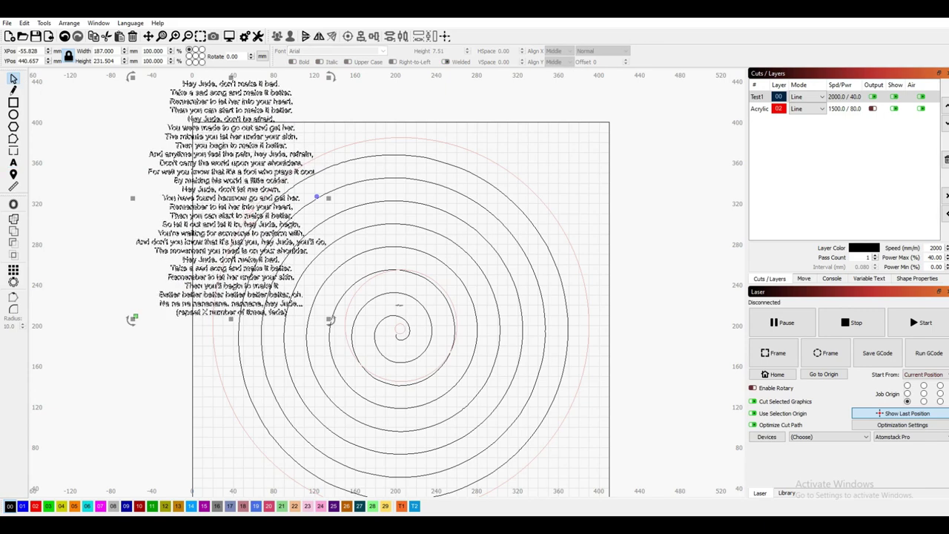
key(p)
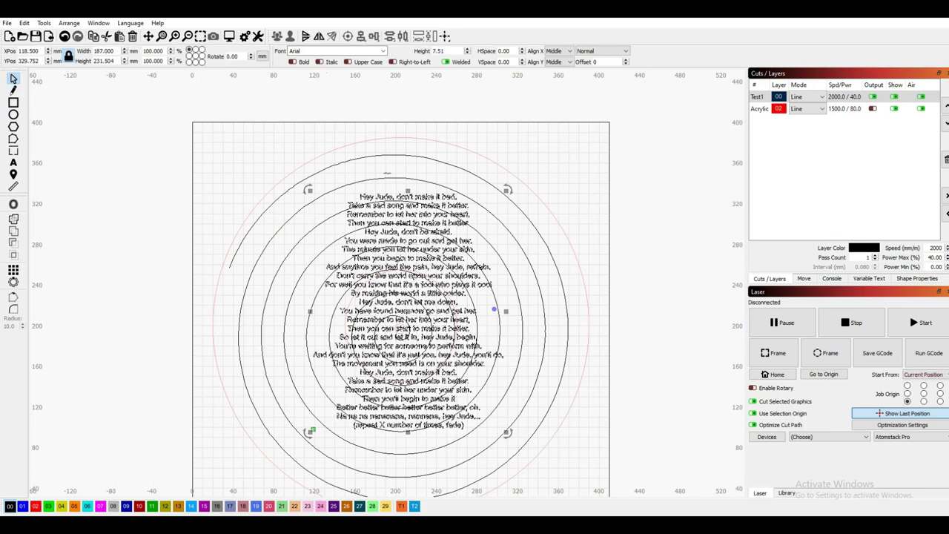
- Select the lyrics together with the spiral and apply the text to the spiral path
key(ctrl+a)
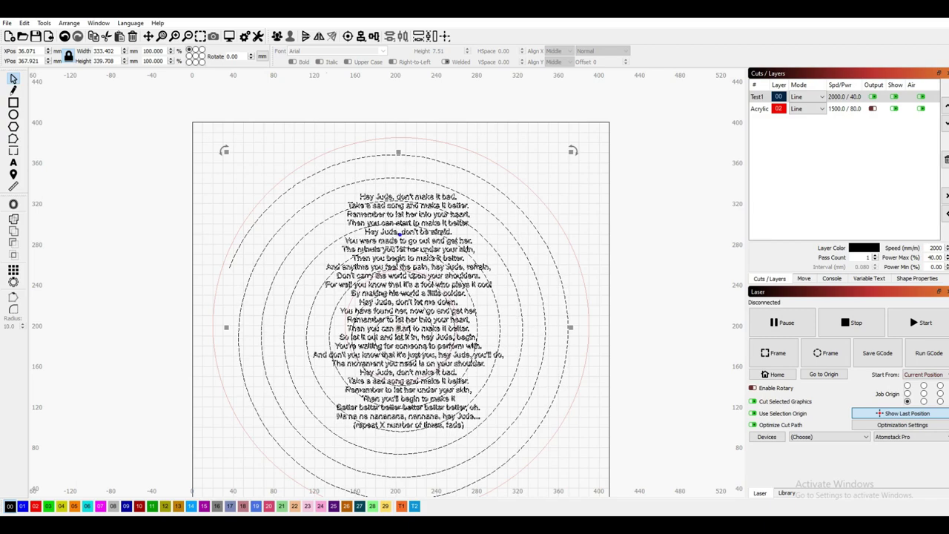
right_click(403, 238)
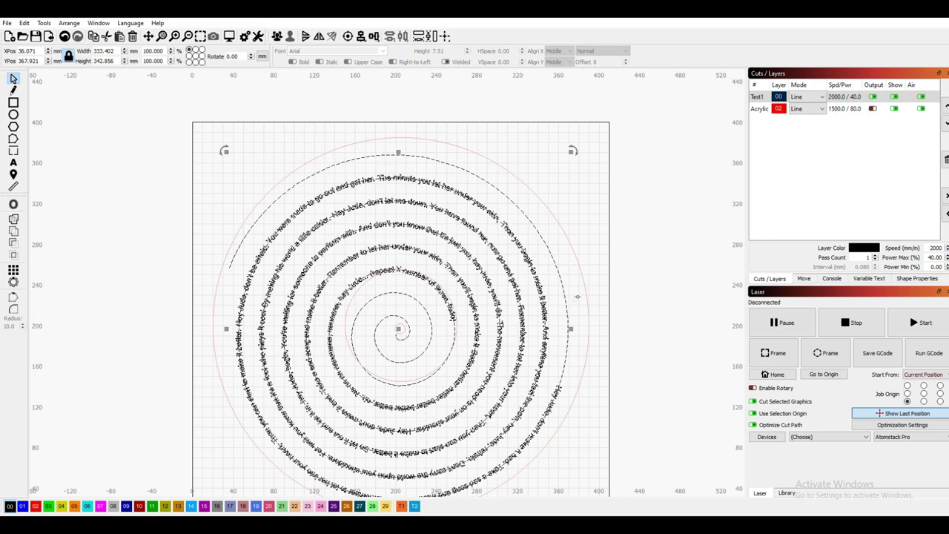
click(588, 260)
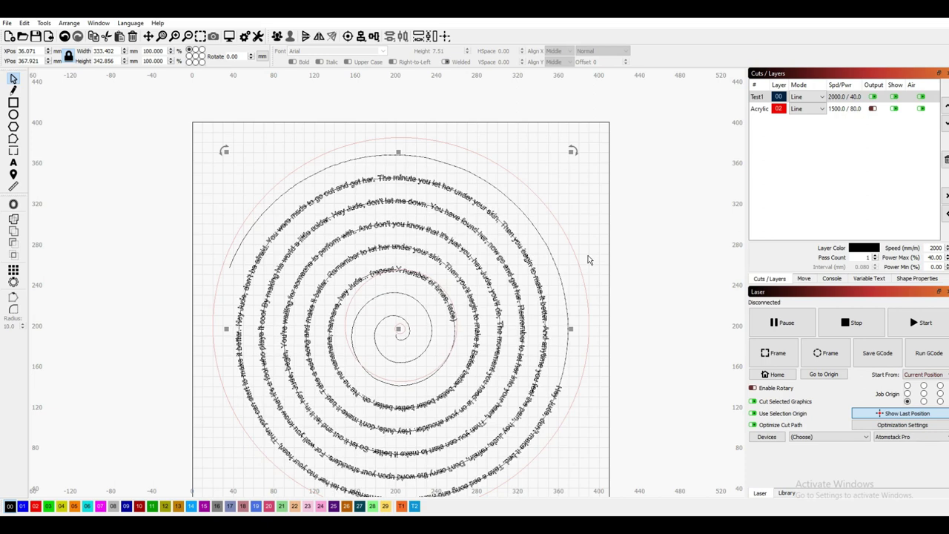
click(576, 192)
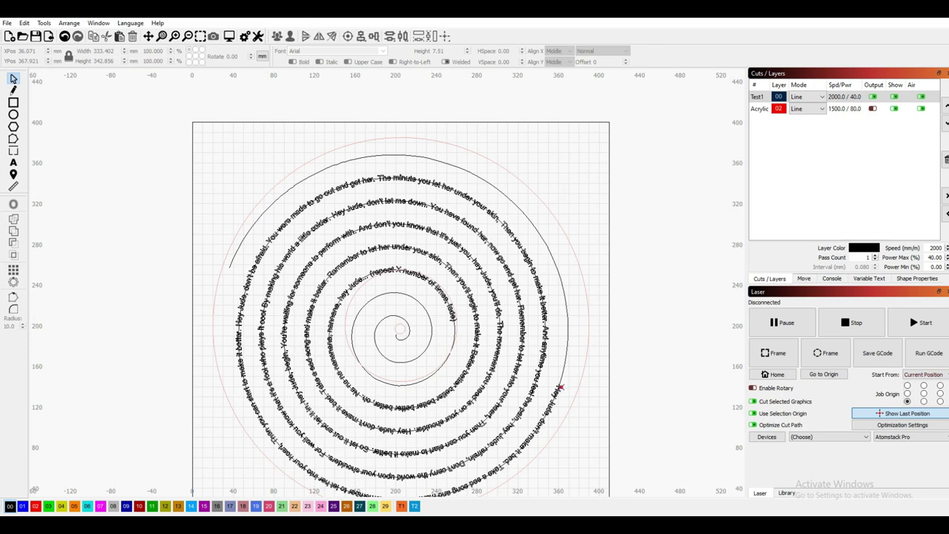
- Edit the lyrics text shape and set its horizontal alignment to Left so it starts at the spiral's outer end
click(560, 387)
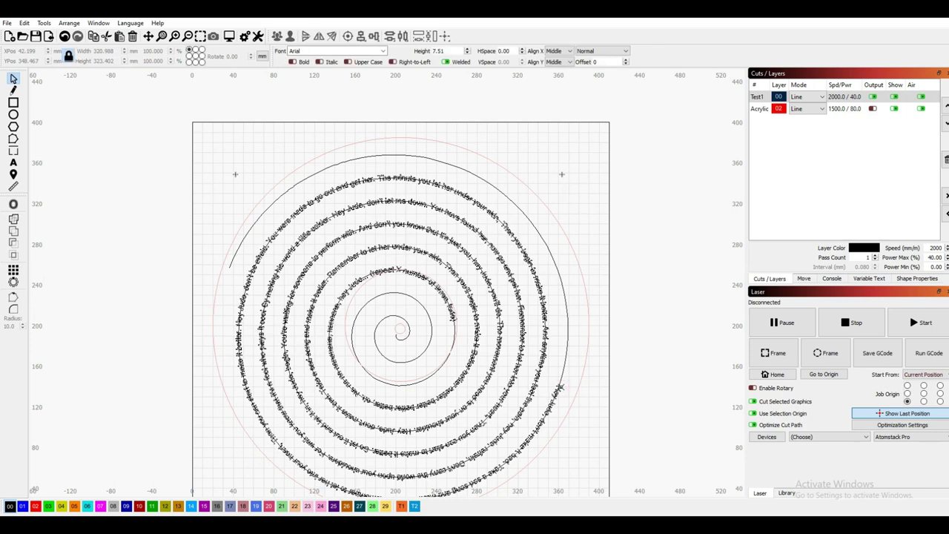
right_click(593, 278)
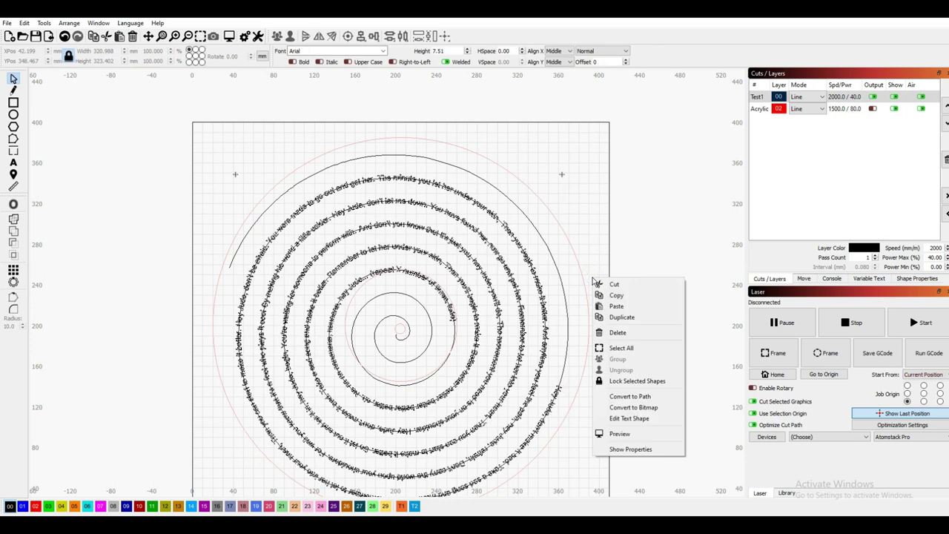
click(623, 419)
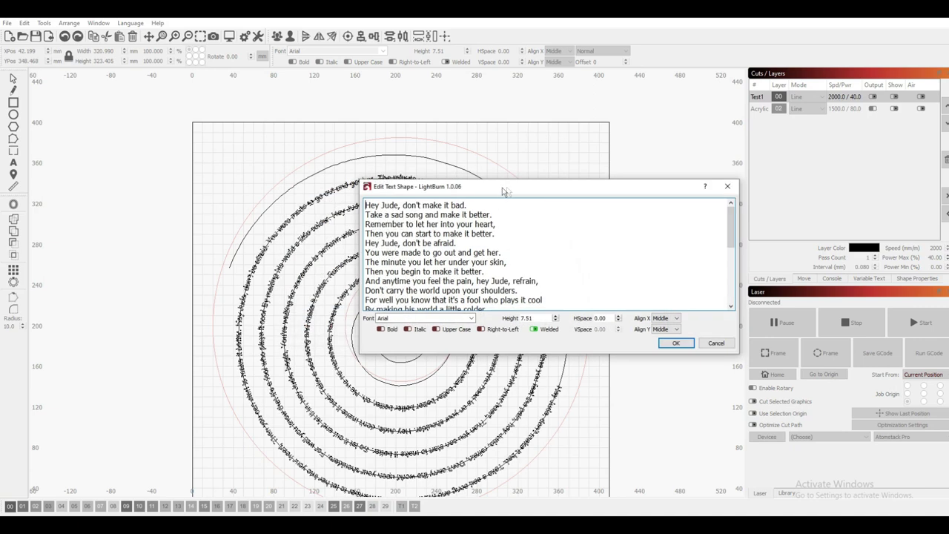
drag(469, 188, 652, 163)
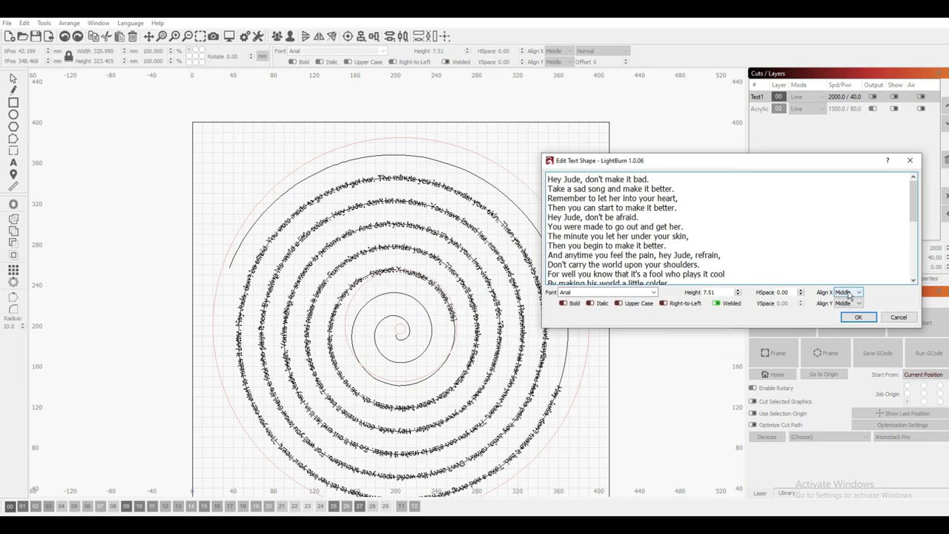
click(849, 293)
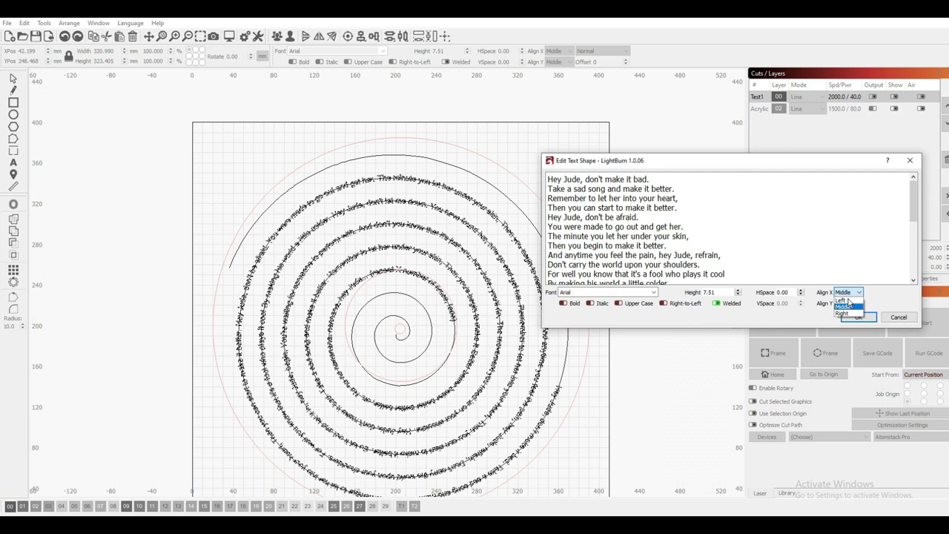
click(846, 299)
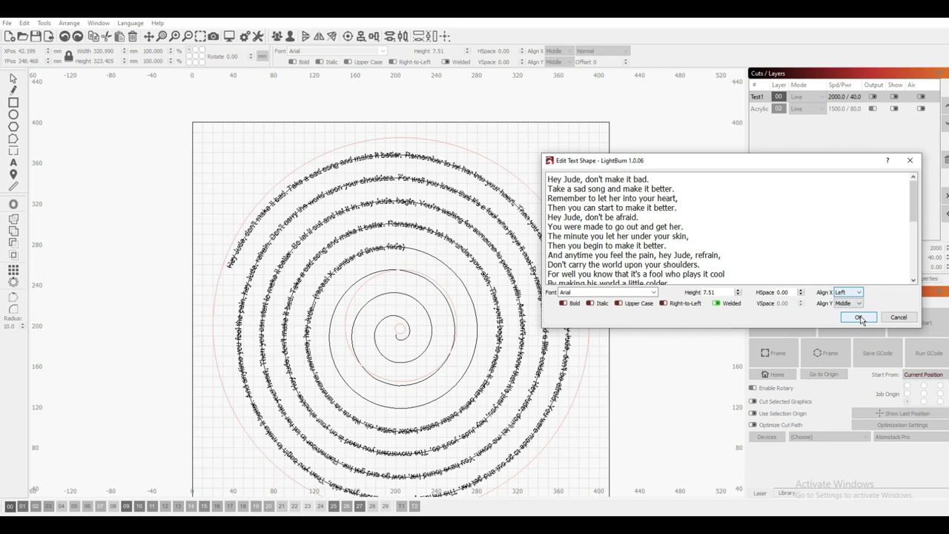
click(858, 317)
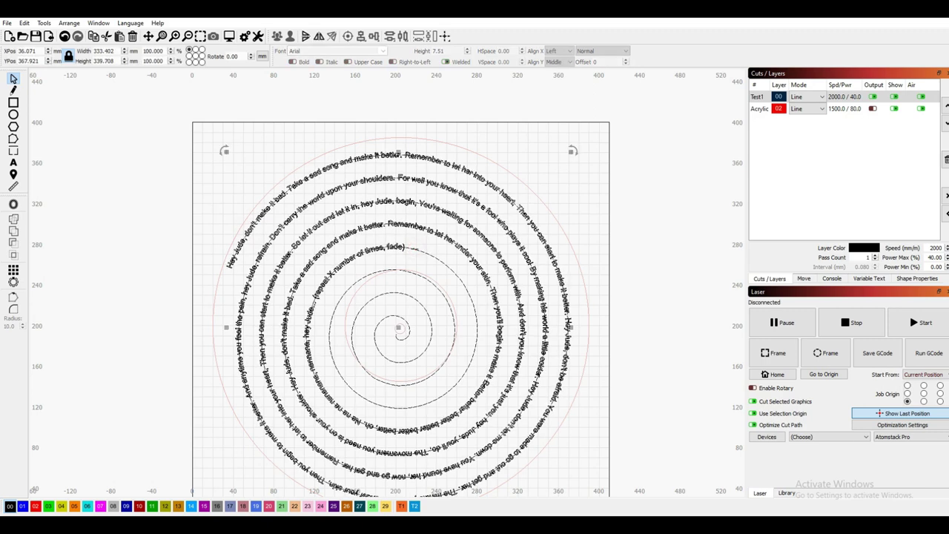
- Scale the lyrics and spiral down together from the upper-left corner to about 324 by 330 mm
drag(226, 151, 229, 154)
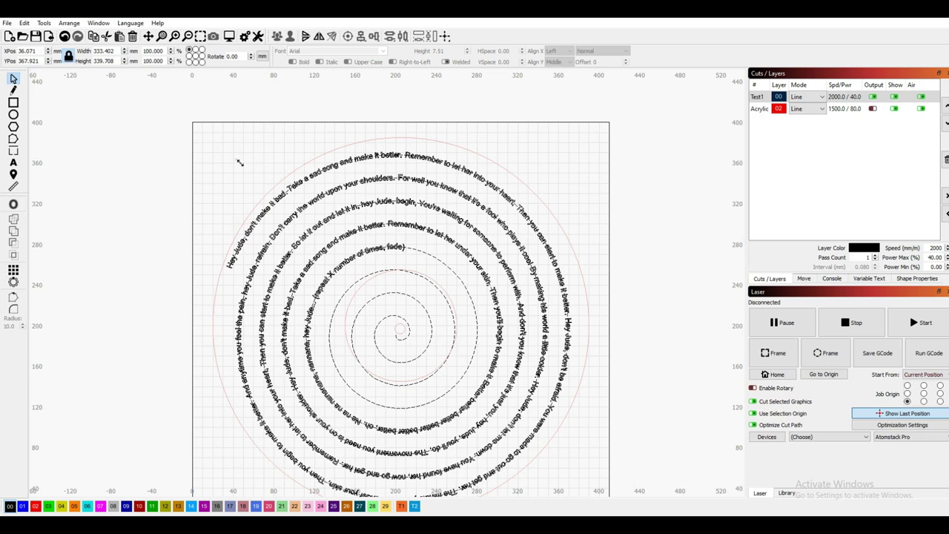
drag(241, 162, 242, 162)
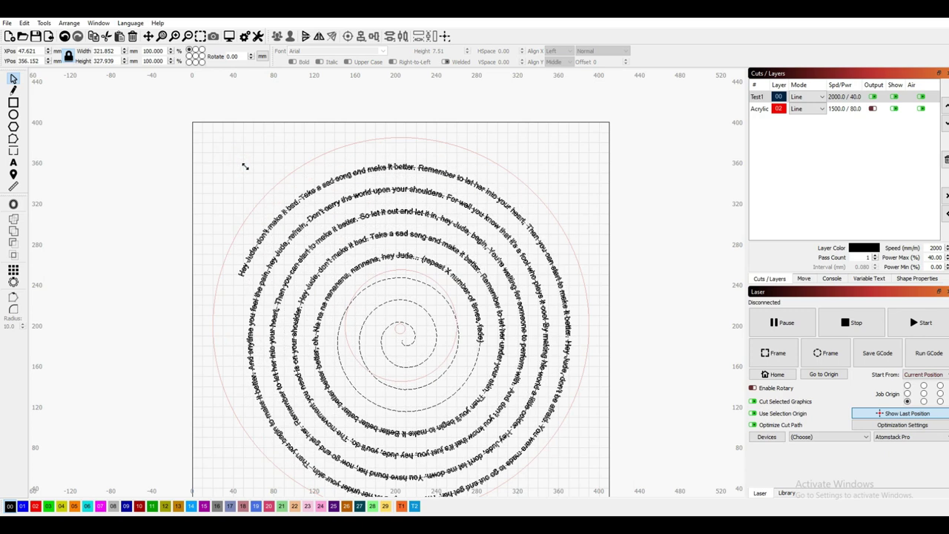
drag(244, 165, 239, 158)
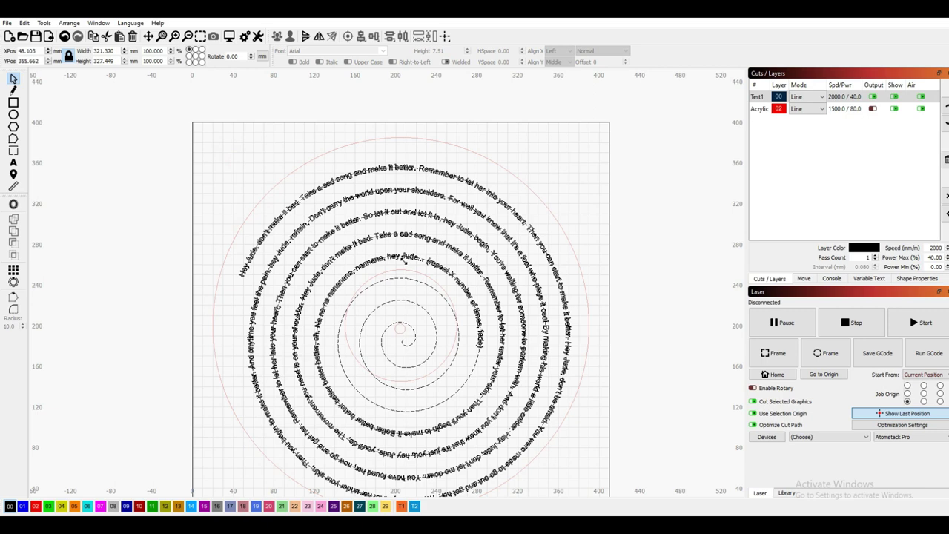
- Move the lyrics and spiral together so the spiral's middle sits over the small center circle, and deselect them
click(400, 330)
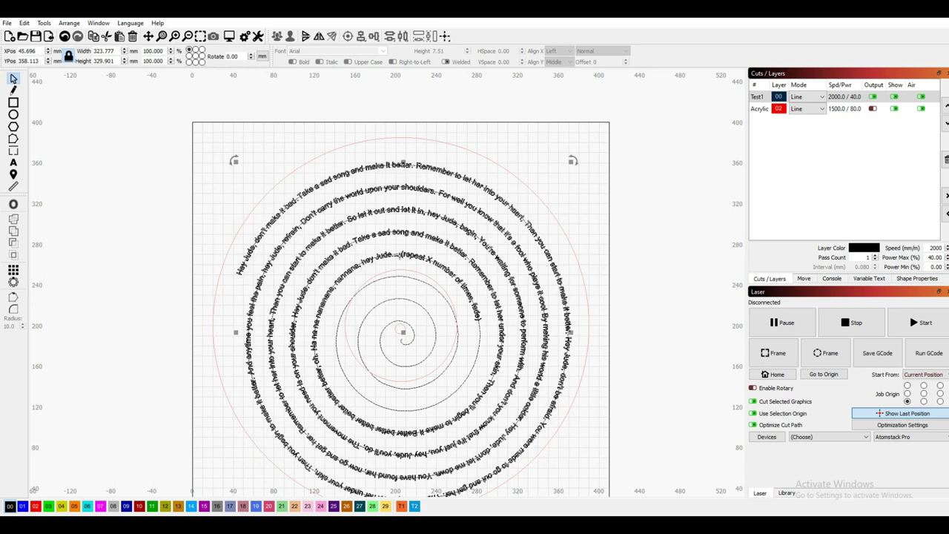
click(405, 333)
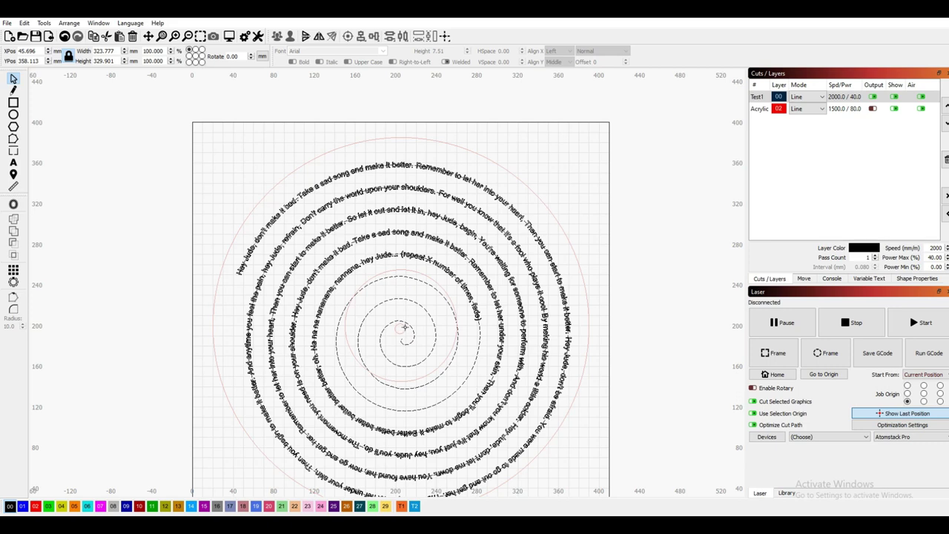
drag(405, 327, 405, 326)
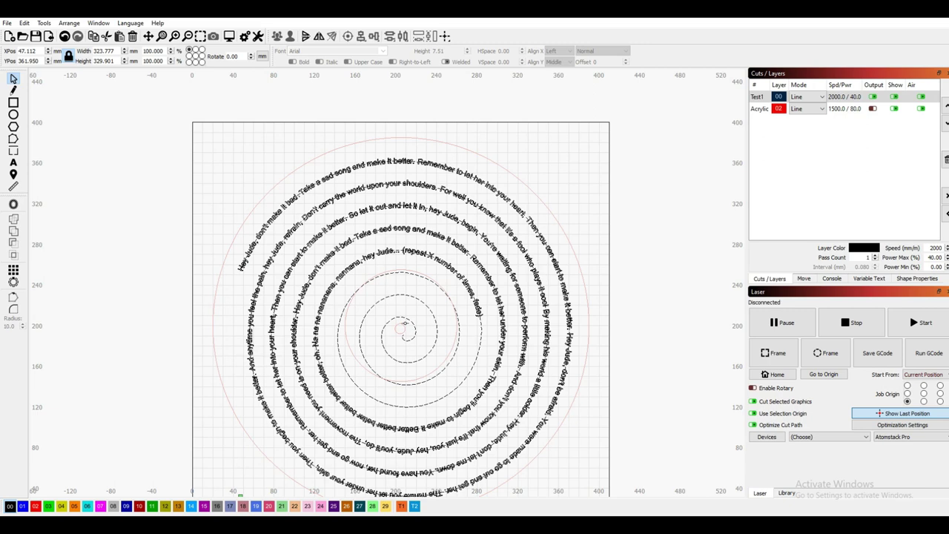
drag(405, 327, 406, 323)
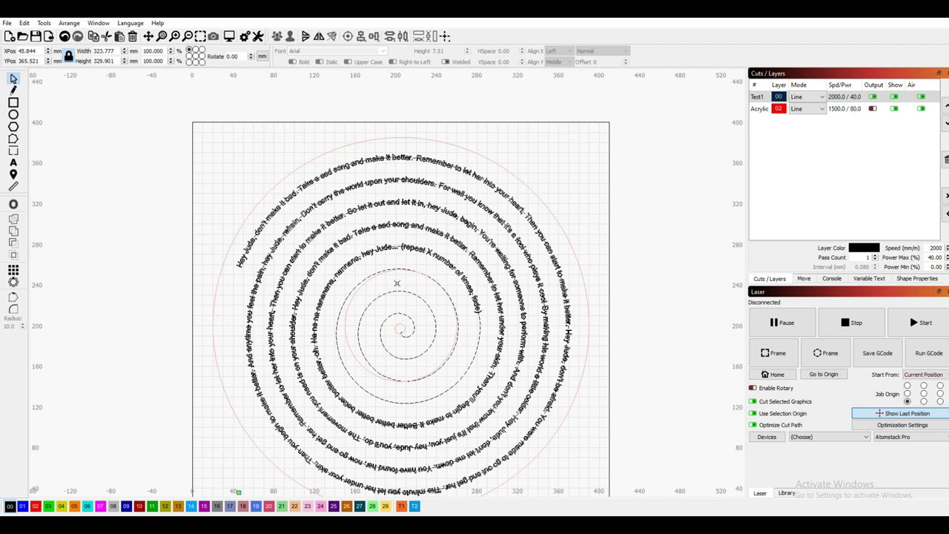
click(397, 285)
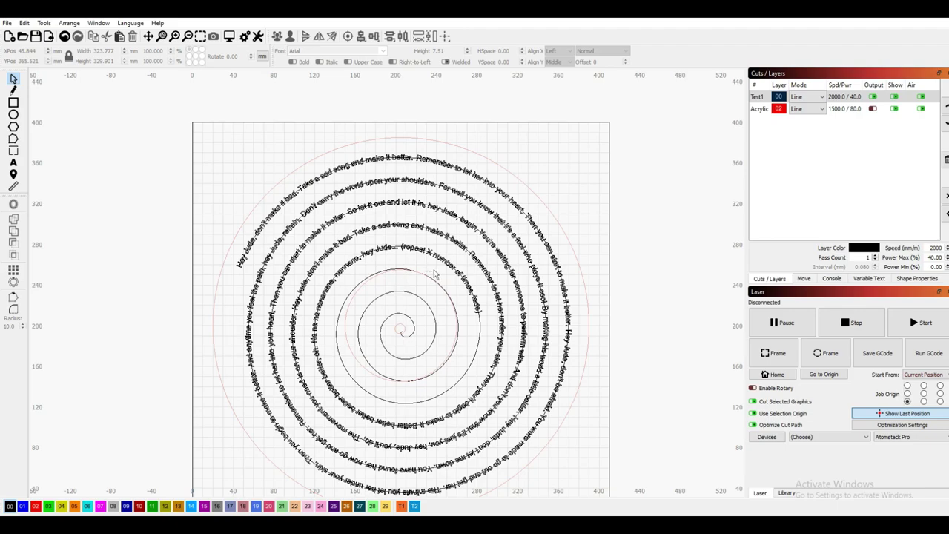
- Convert the lyrics text running along the spiral to a path and deselect it
scroll(426, 258, up, 4)
scroll(400, 246, up, 3)
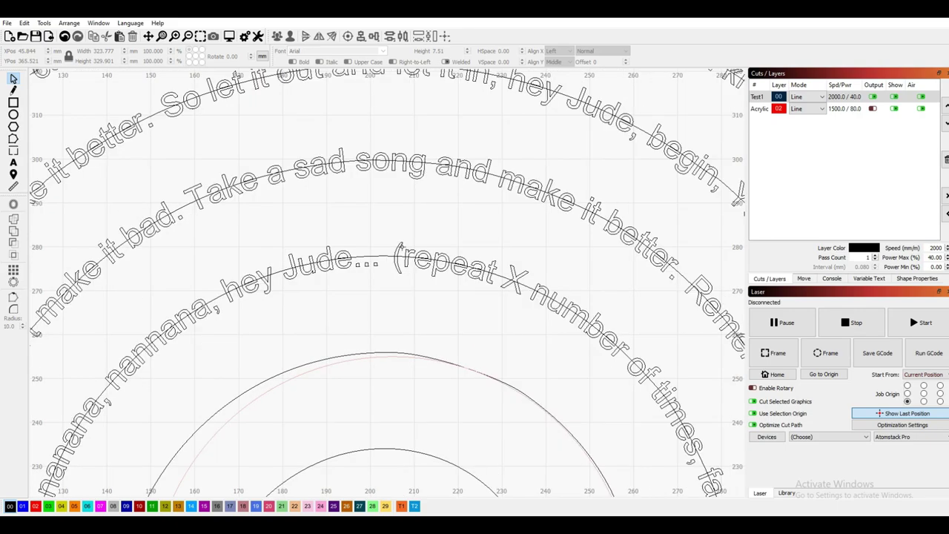
click(401, 245)
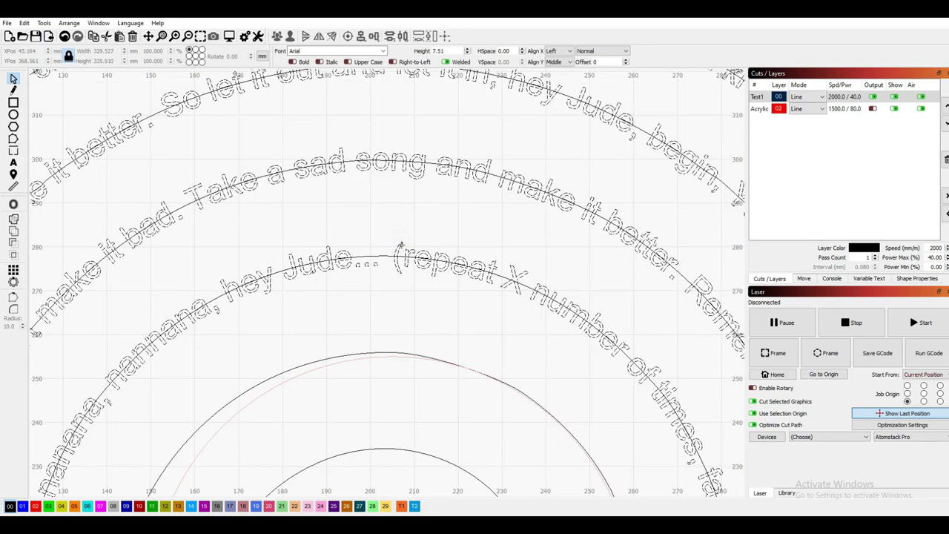
right_click(401, 247)
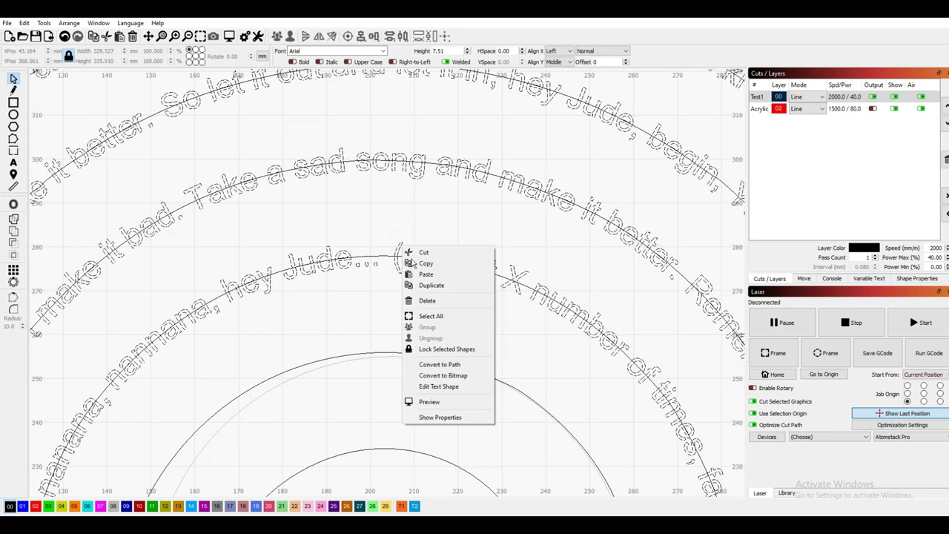
click(443, 364)
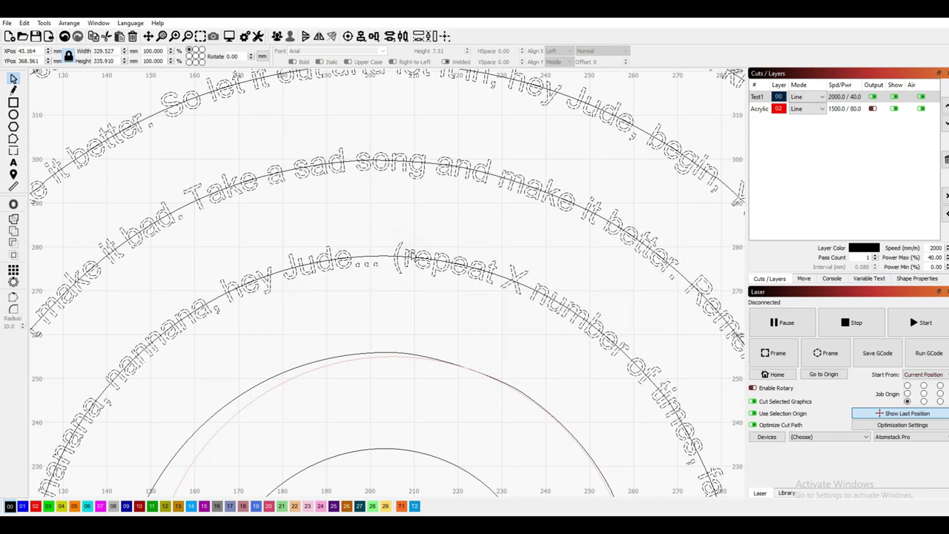
right_click(412, 253)
click(441, 334)
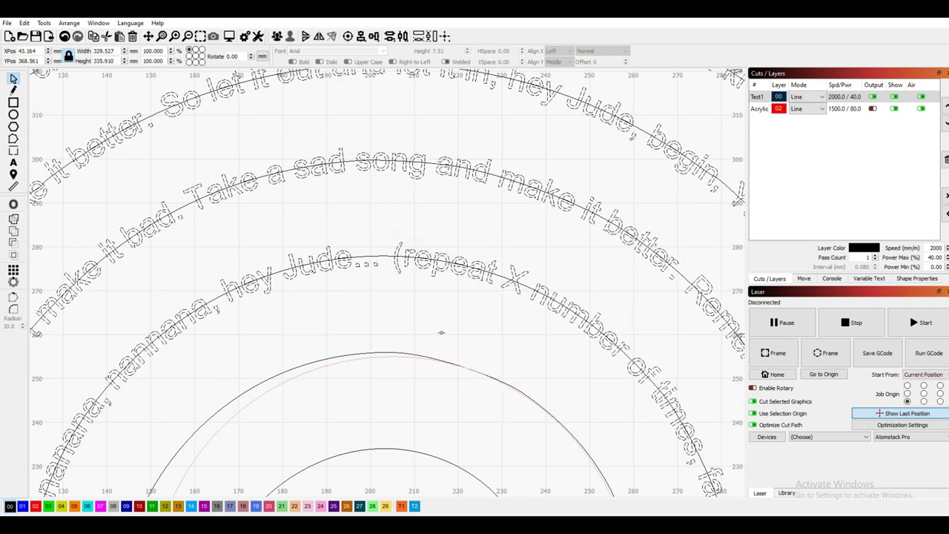
click(423, 297)
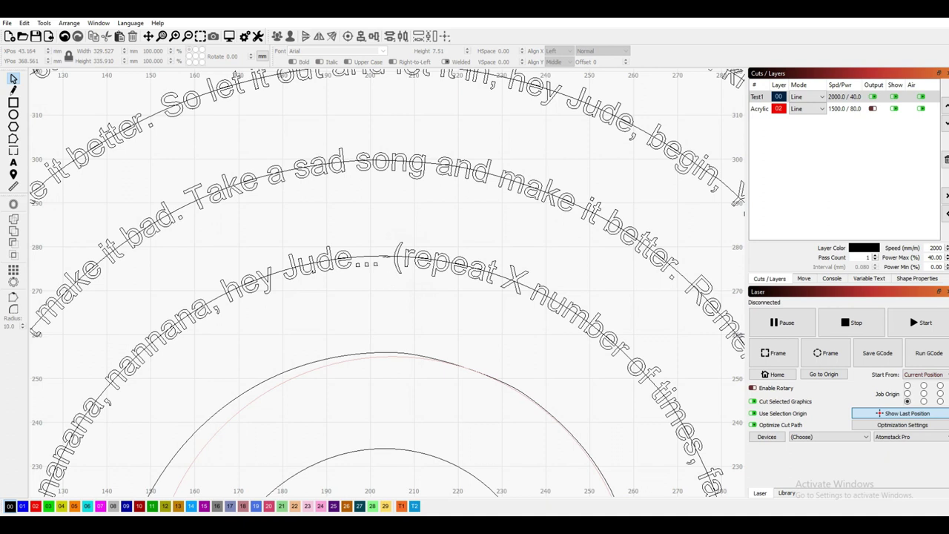
- Select the guide spiral by itself and delete it, keeping the converted lyrics
key(ctrl+a)
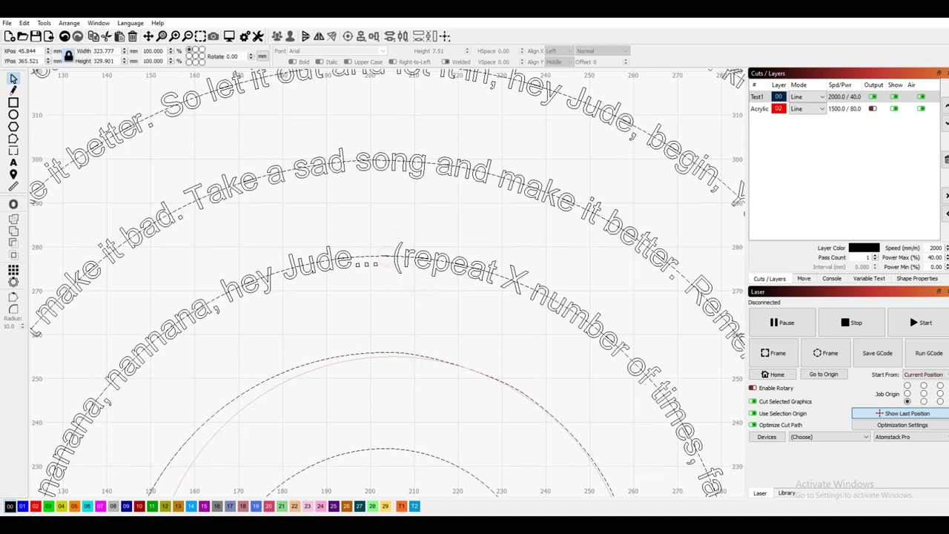
click(358, 355)
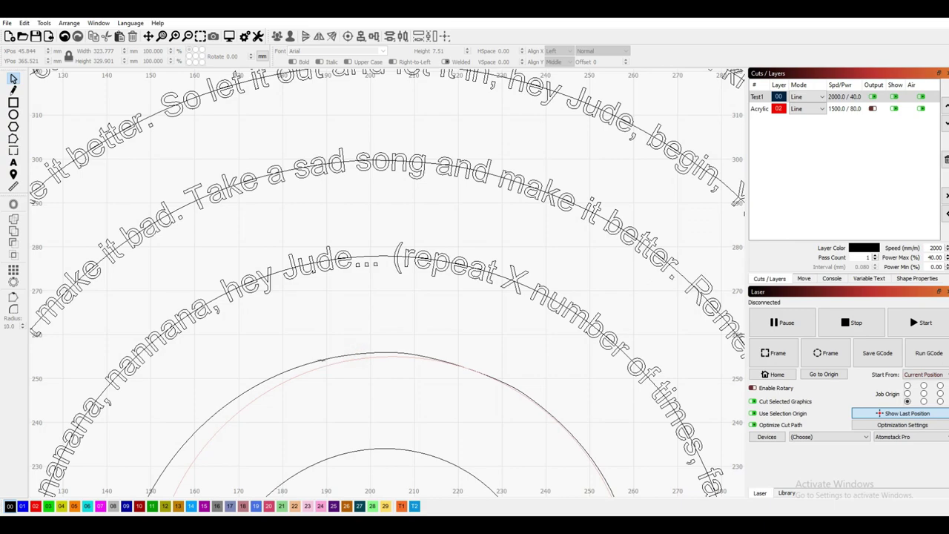
scroll(322, 361, down, 4)
click(326, 387)
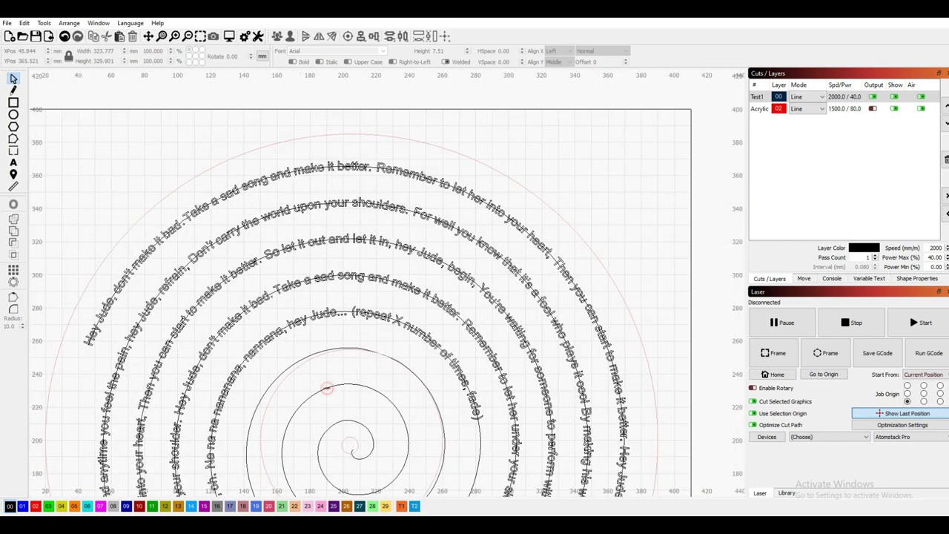
right_click(327, 221)
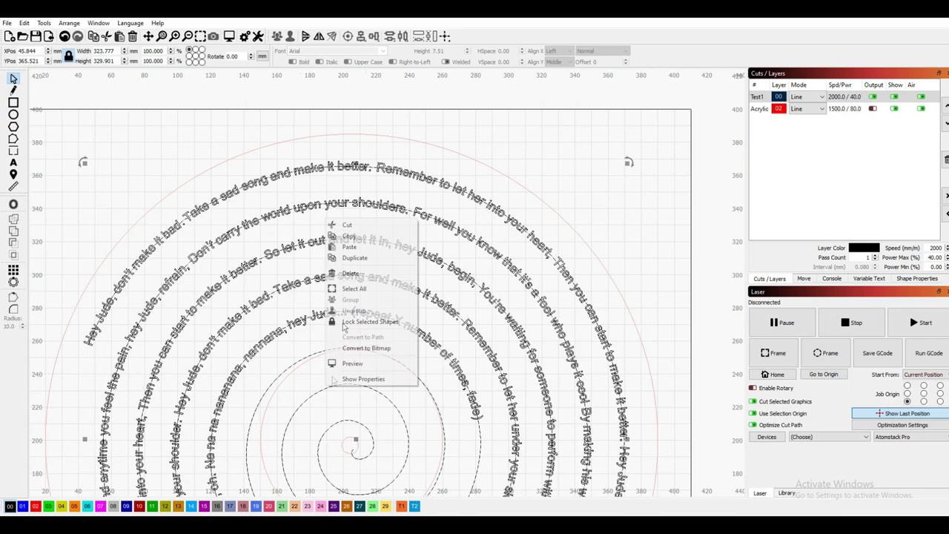
click(351, 274)
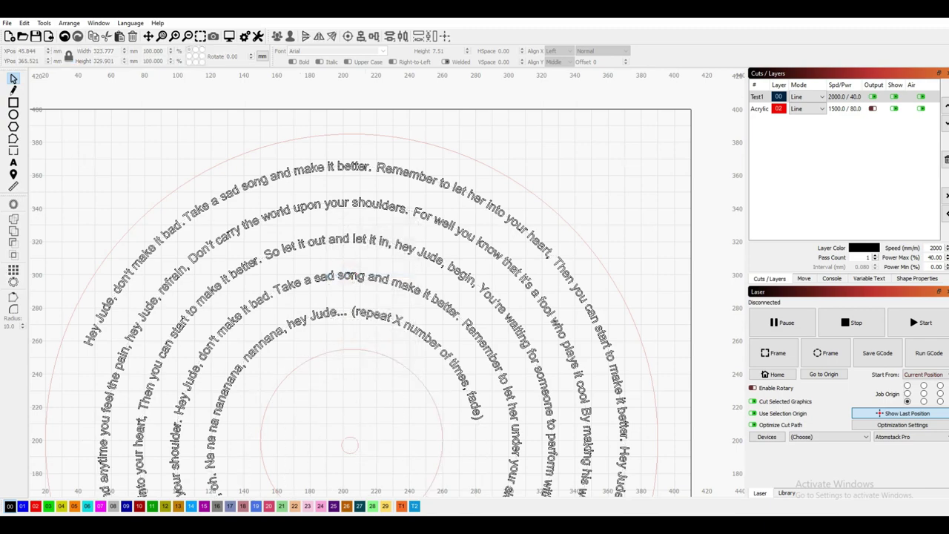
- Offset the 110 mm circle outward by 3 mm with round corners, keeping the original
scroll(356, 295, down, 3)
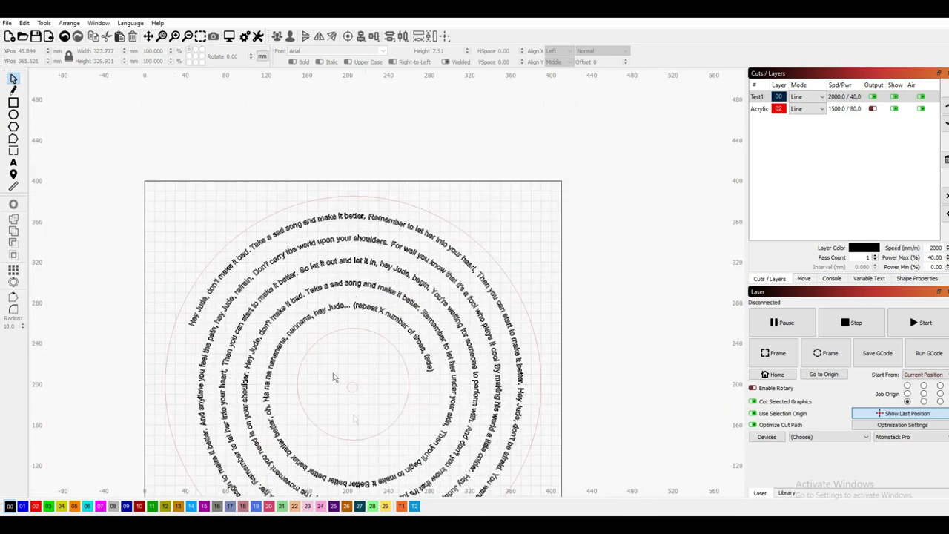
scroll(332, 356, up, 5)
scroll(332, 352, up, 2)
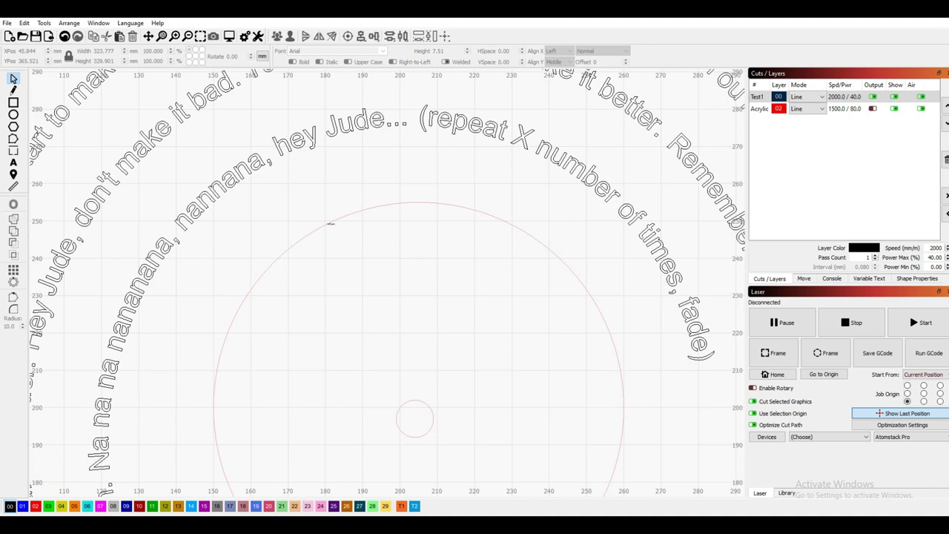
click(329, 221)
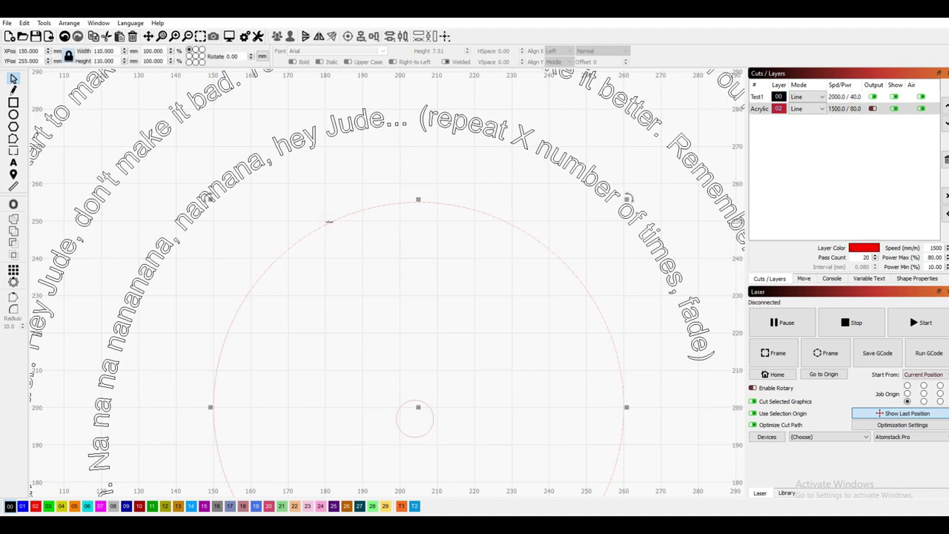
click(14, 204)
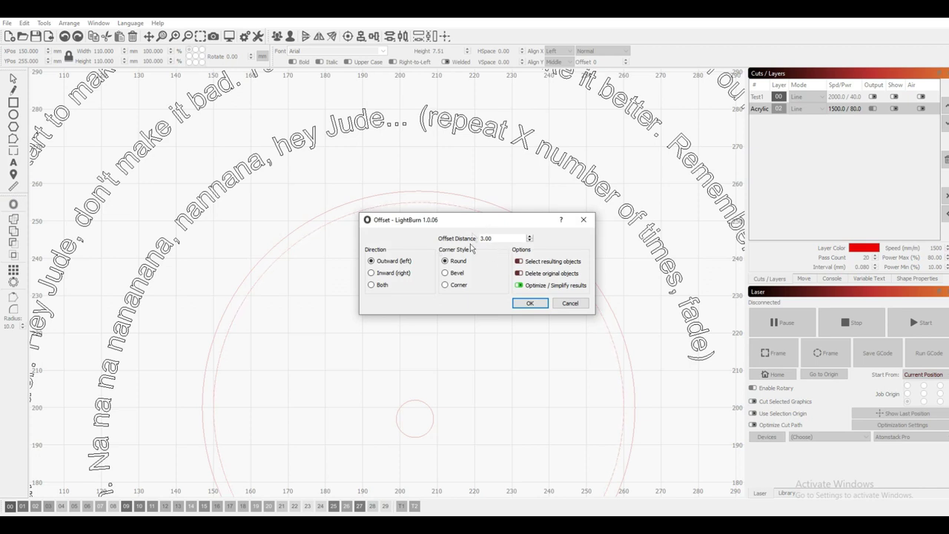
click(528, 303)
- Select the 110 mm circle together with its offset ring and assign both to layer 00
click(515, 286)
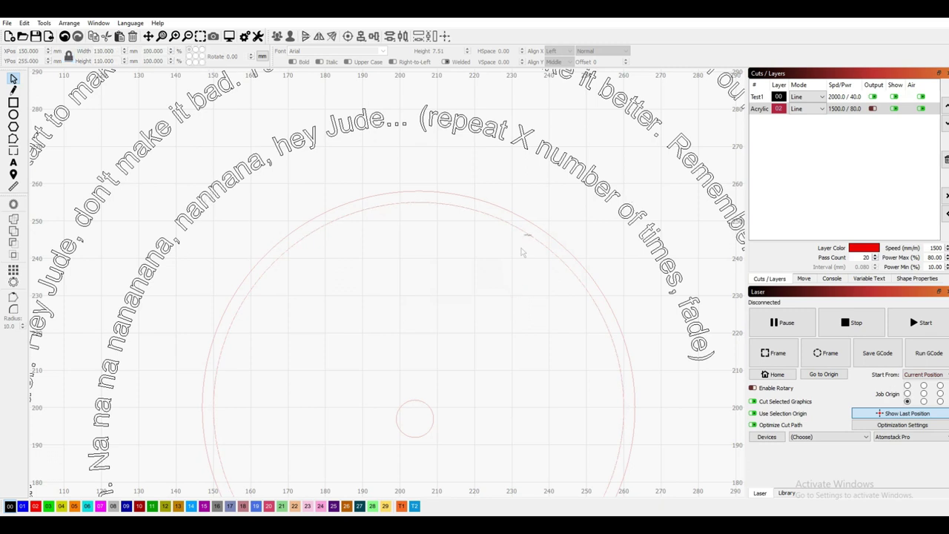
click(531, 222)
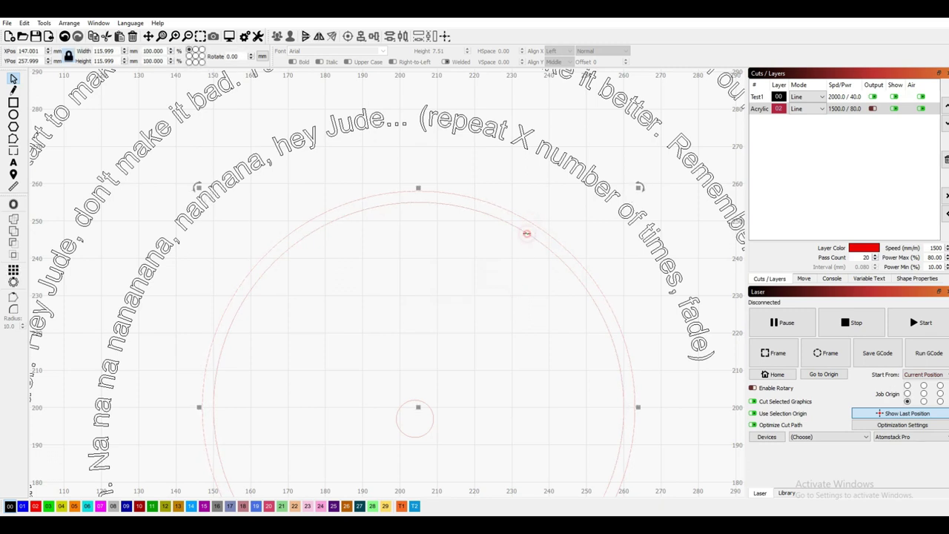
click(9, 508)
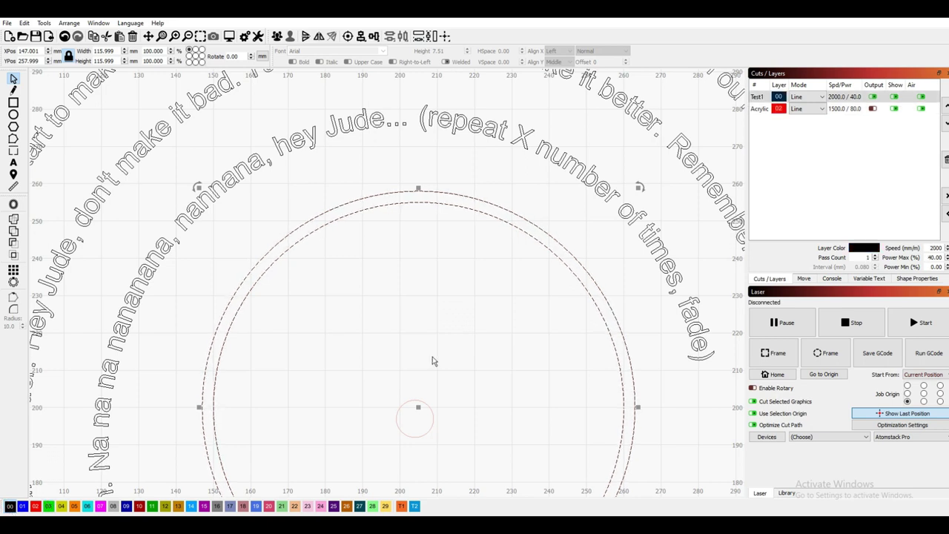
- Draw a thin horizontal rectangle about 54 mm wide and 2 mm high in the upper half of the 110 mm circle
click(13, 103)
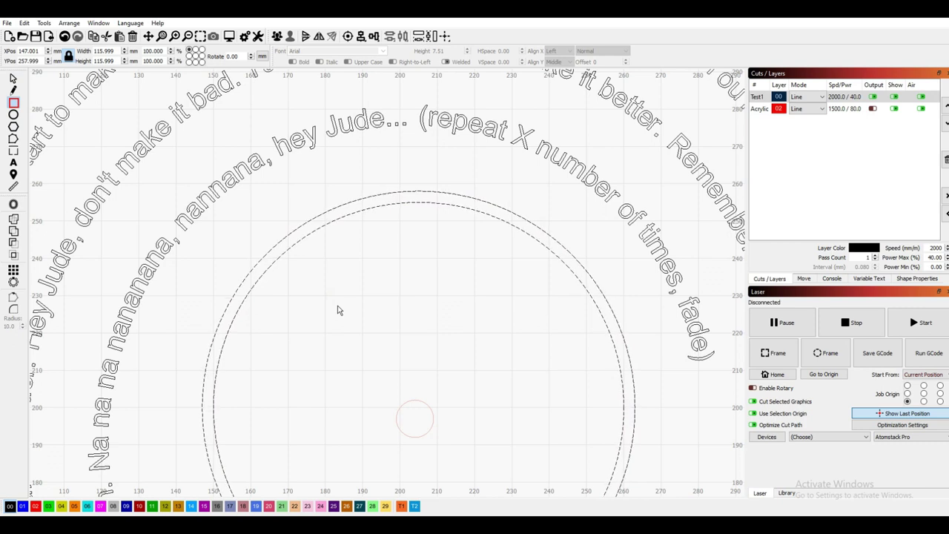
drag(337, 308, 336, 304)
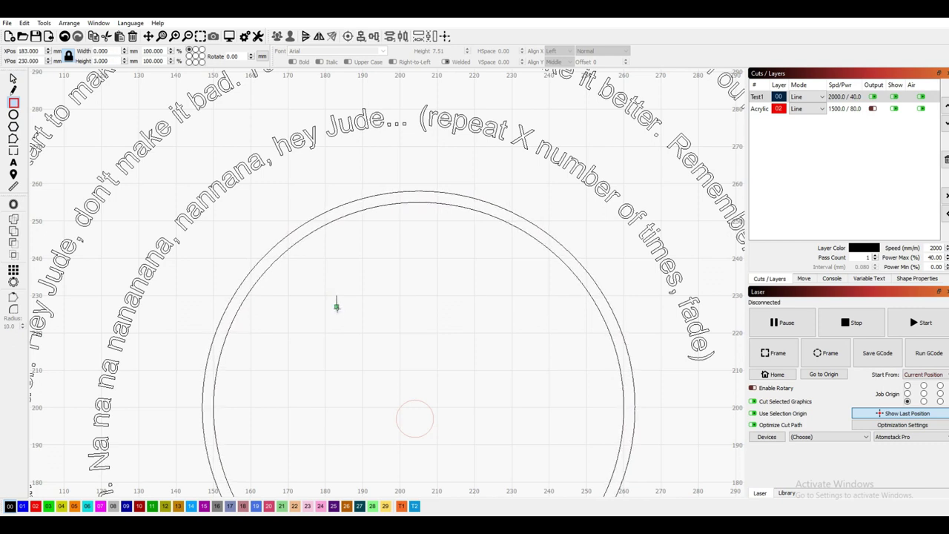
mouse_move(336, 304)
mouse_down()
mouse_move(543, 314)
mouse_move(538, 304)
mouse_up()
key(ctrl+z)
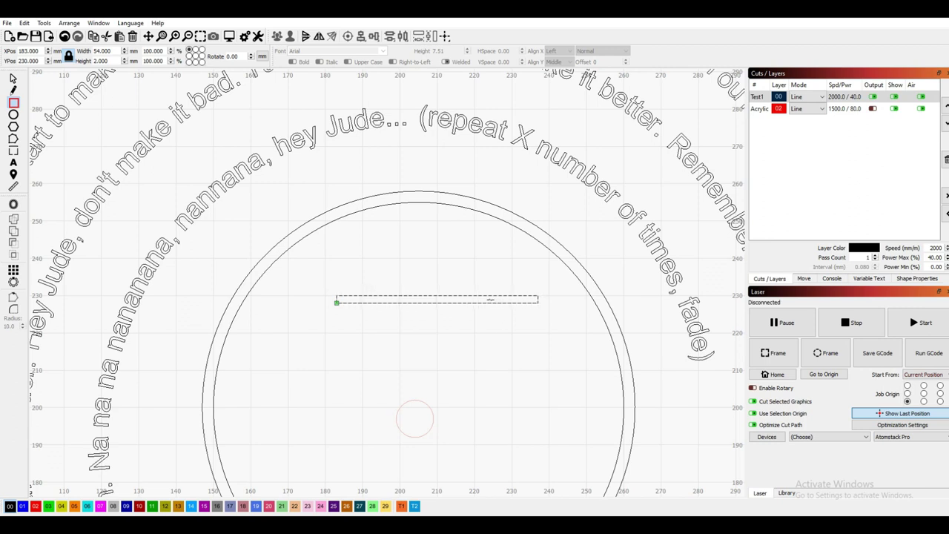
- Move the thin rectangle 5 mm left and 4 mm down inside the label circle
click(13, 78)
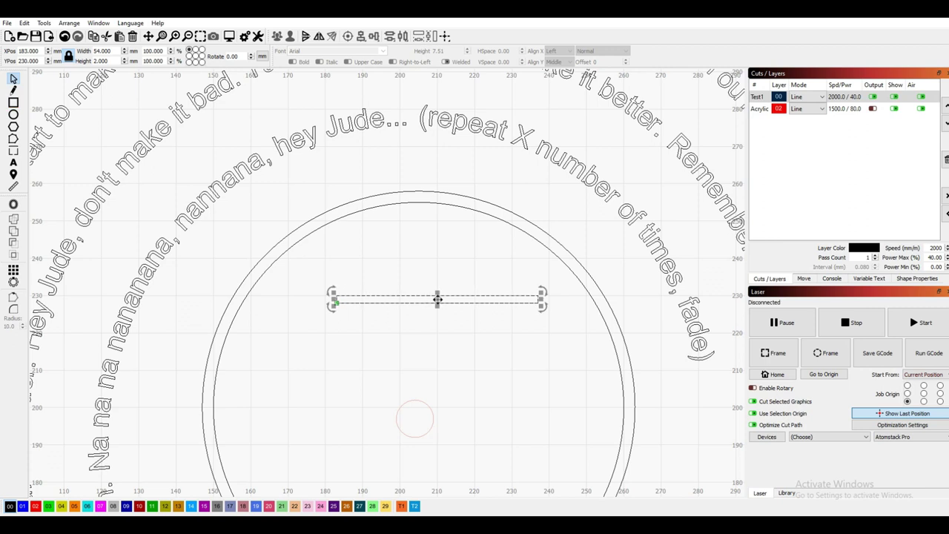
click(421, 303)
key(Left)
key(Left)
key(Left)
key(Left)
key(Left)
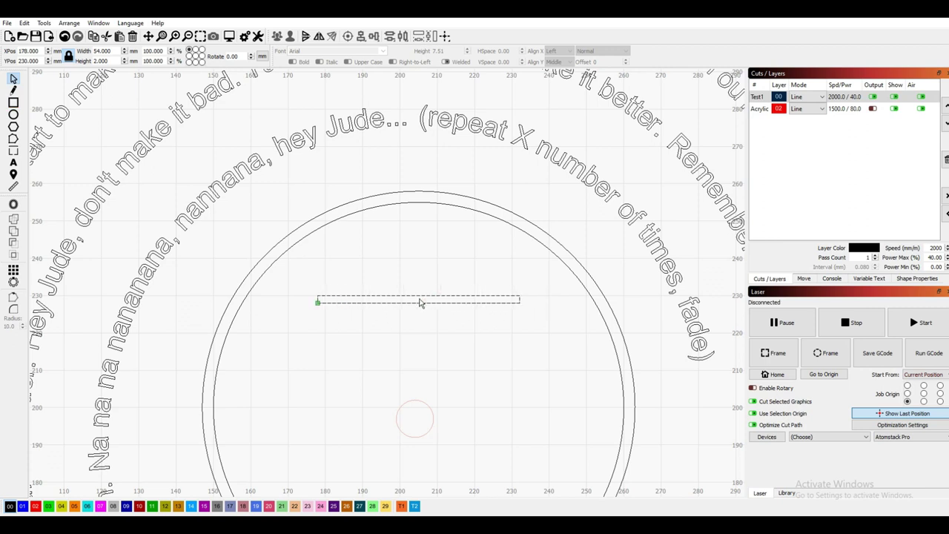
key(Down)
key(Down)
key(Down)
key(Down)
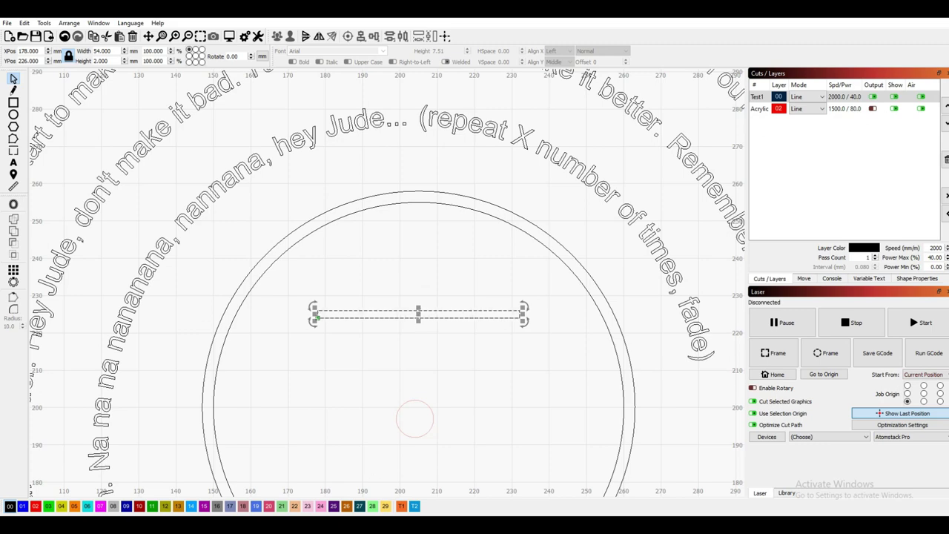
- Switch to Chrome, copy the artist name The Beatles from the song lyrics page, and return to LightBurn
key(alt+Tab)
click(265, 230)
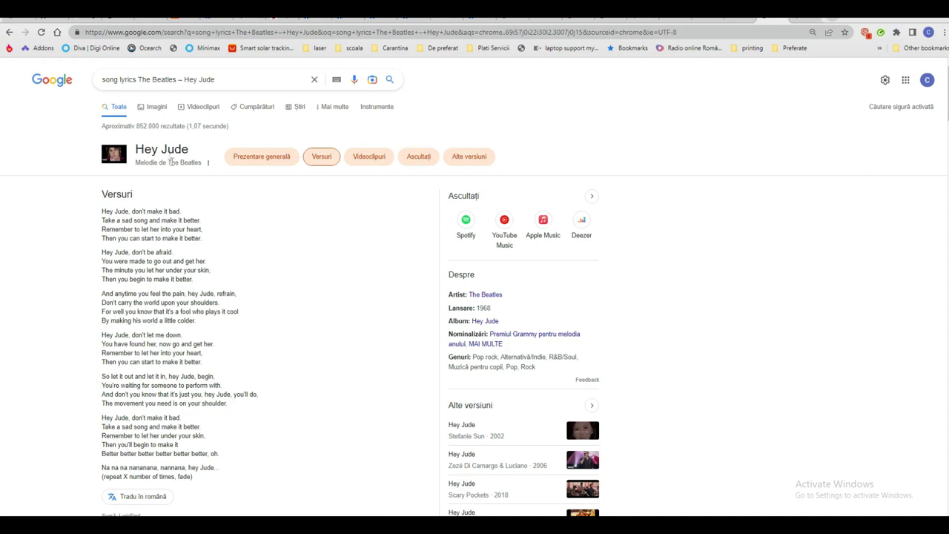
drag(167, 161, 201, 169)
right_click(201, 166)
click(221, 170)
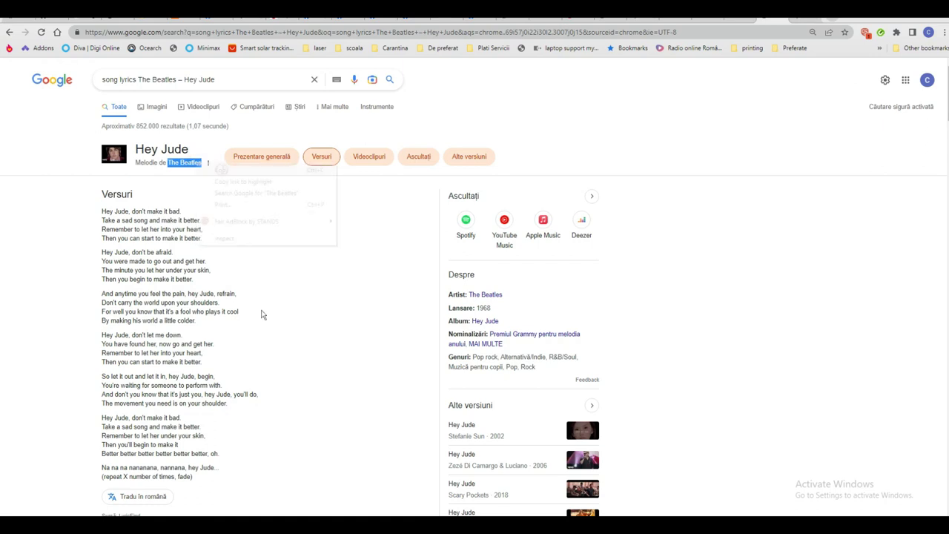
mouse_move(319, 512)
click(333, 482)
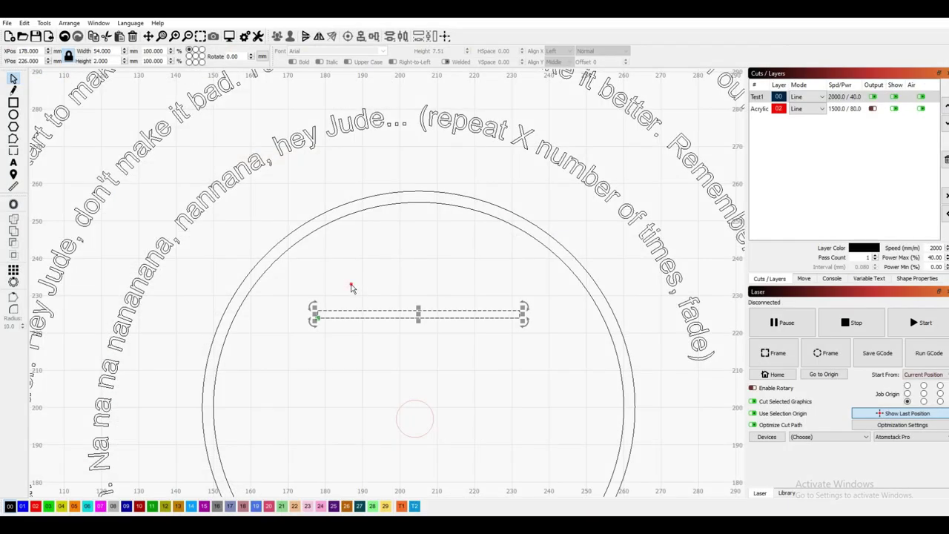
- Add the text "The Beatles" in Arial just above the thin rectangle
click(352, 287)
click(14, 161)
click(341, 296)
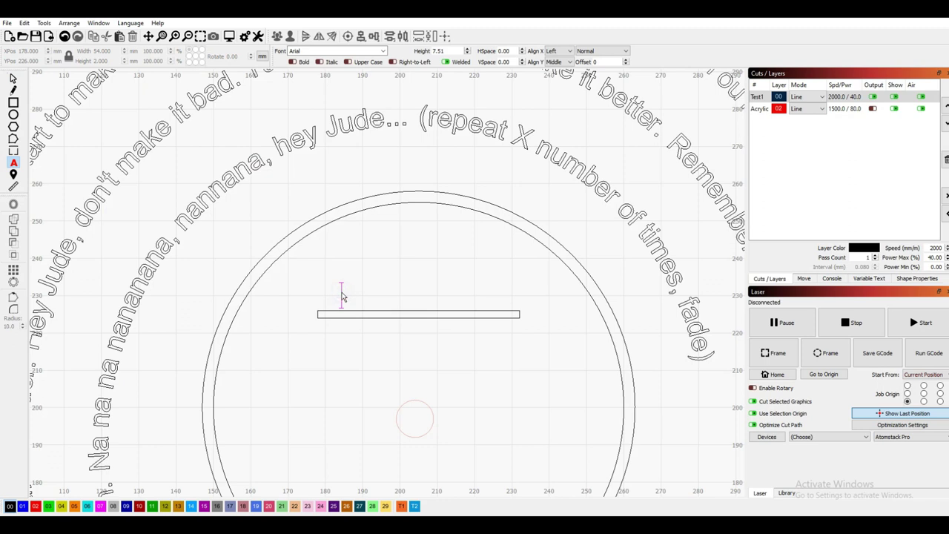
text(The Beatles)
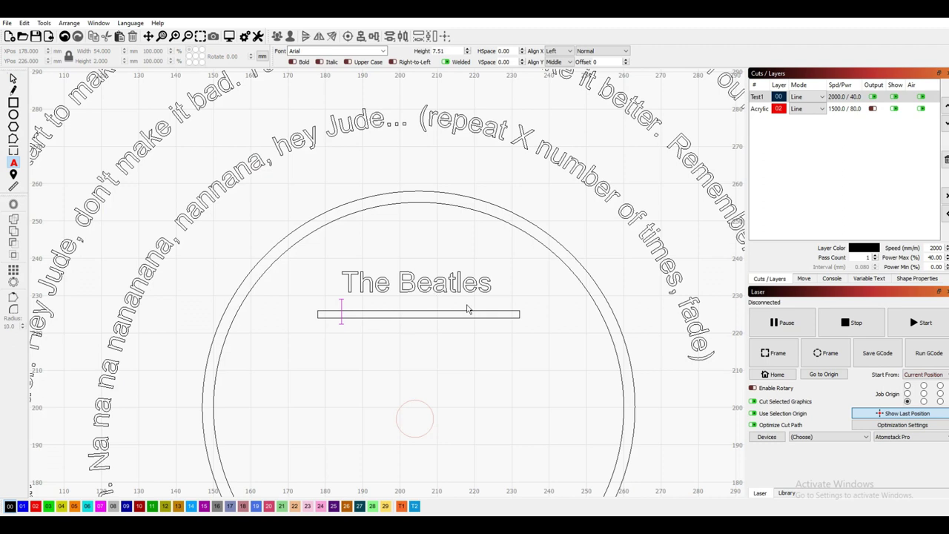
- Copy the song title from the lyrics page in Chrome and place it in LightBurn as the text "Hey Jude" below the thin rectangle
click(341, 359)
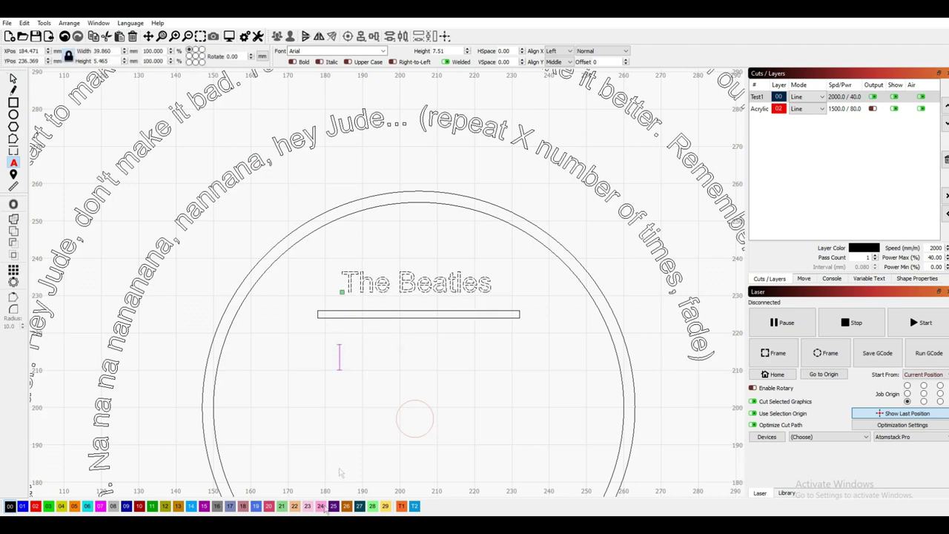
mouse_move(279, 525)
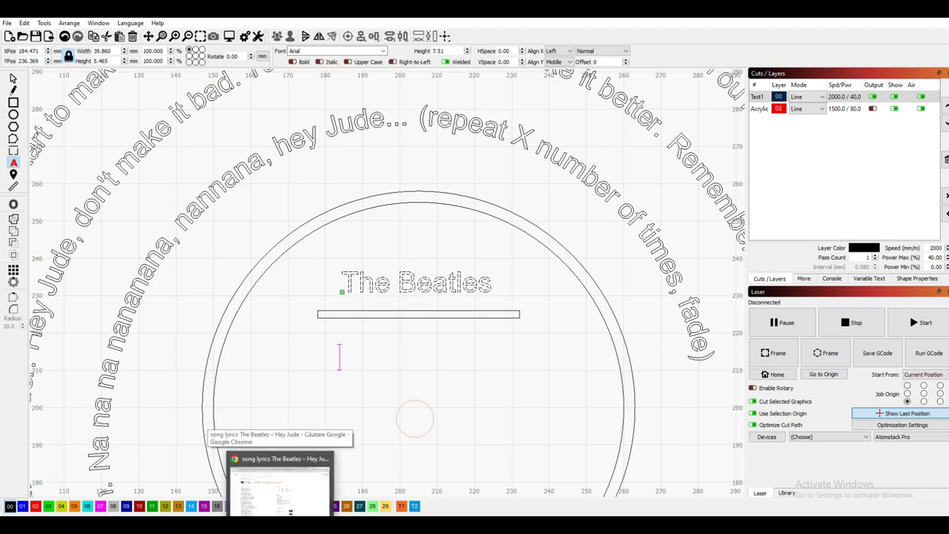
click(280, 486)
drag(134, 147, 191, 151)
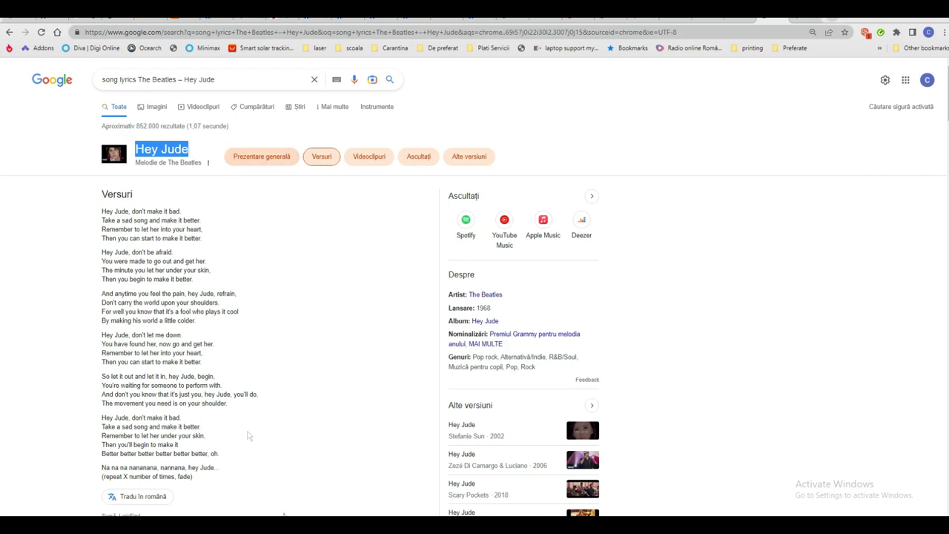
key(alt+Tab)
click(339, 358)
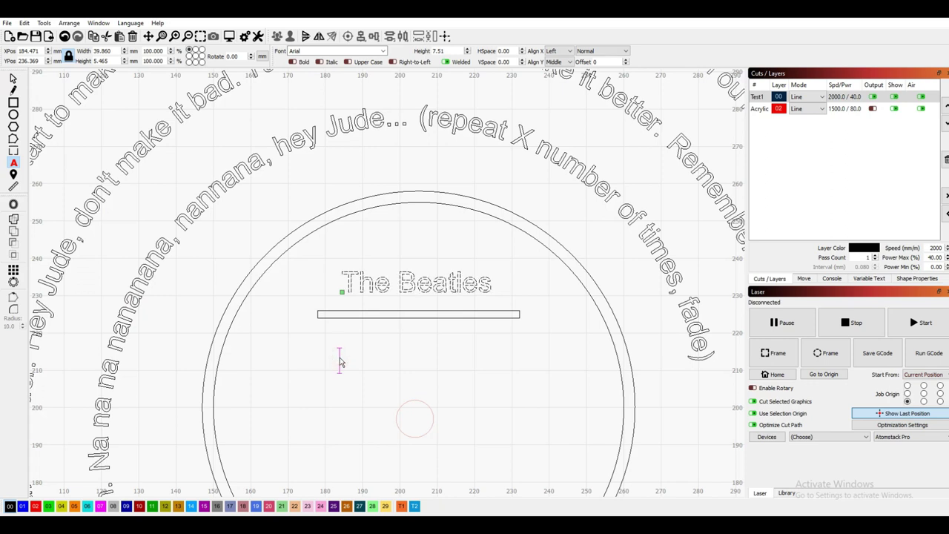
key(ctrl+v)
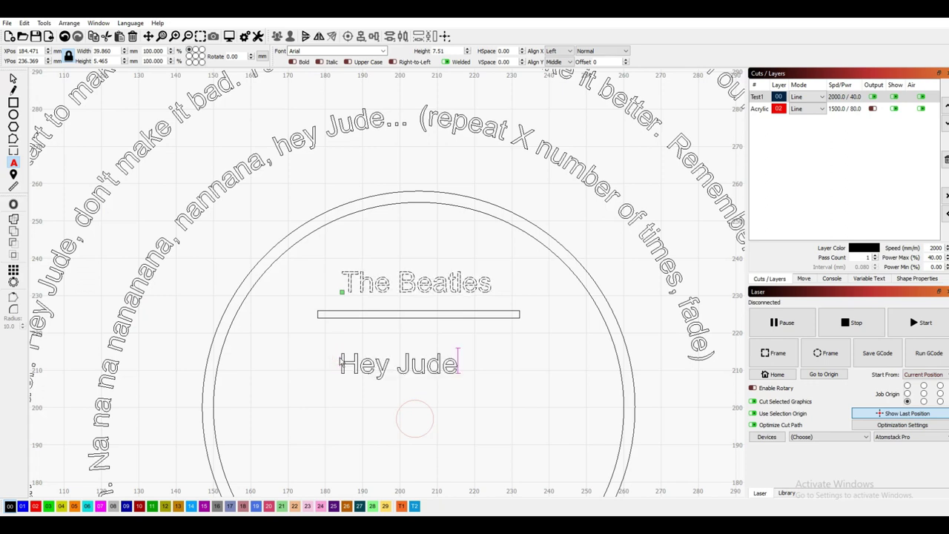
- Move "Hey Jude" up to just under the thin rectangle and "The Beatles" down to just above it
click(14, 78)
click(396, 363)
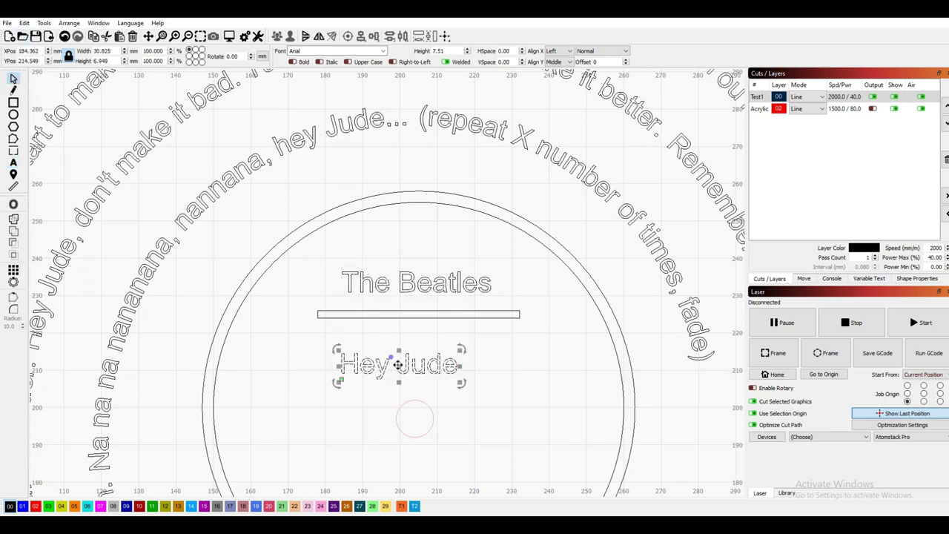
drag(398, 363, 427, 340)
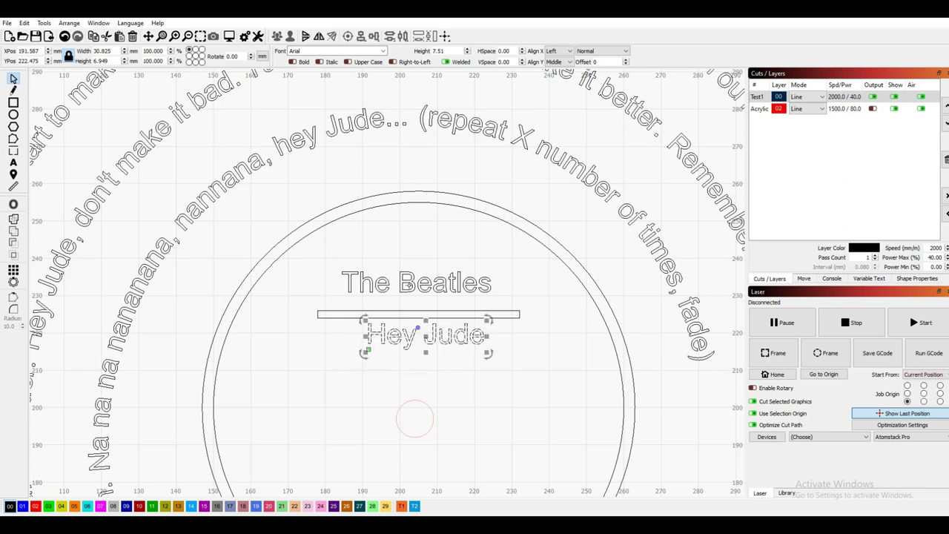
click(413, 283)
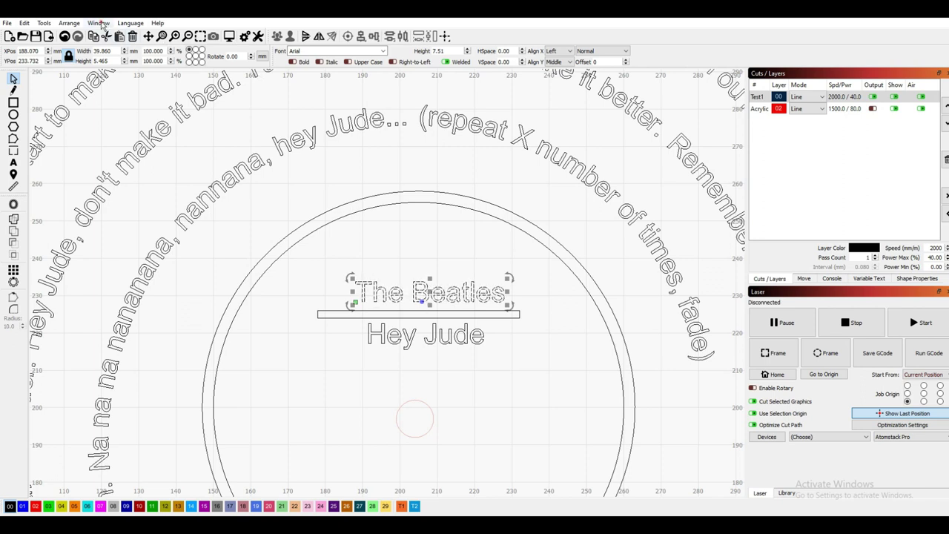
- Set the mode of layer 00 to Fill so the lyrics, ring, bar and label text are filled
click(99, 23)
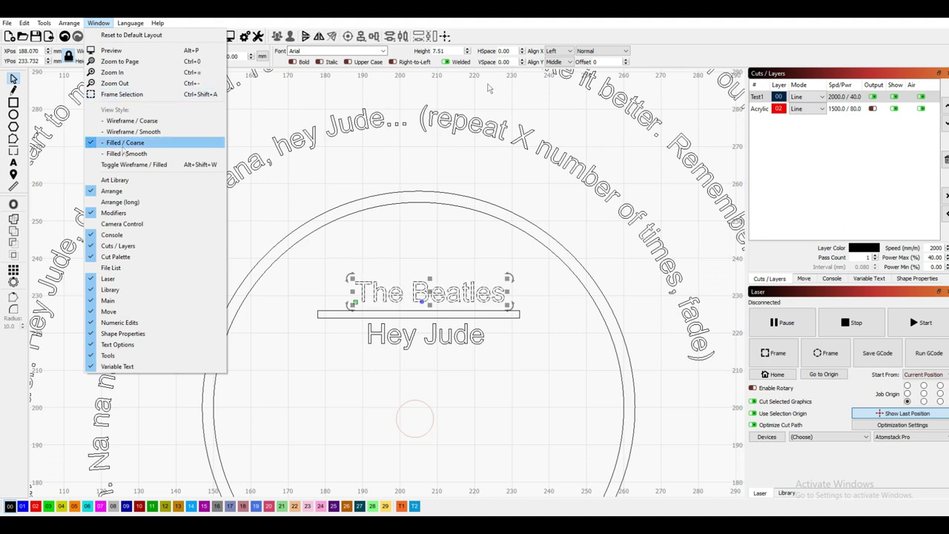
click(816, 99)
click(815, 99)
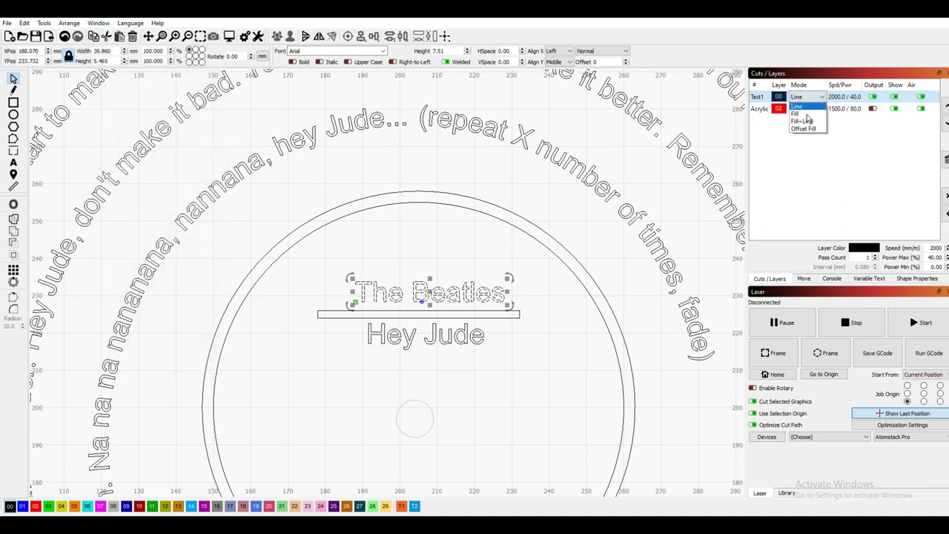
click(807, 112)
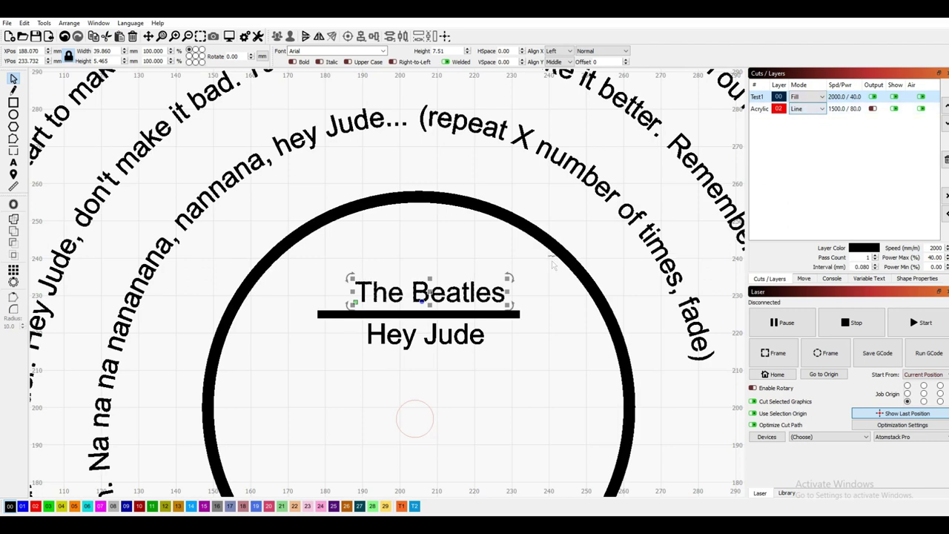